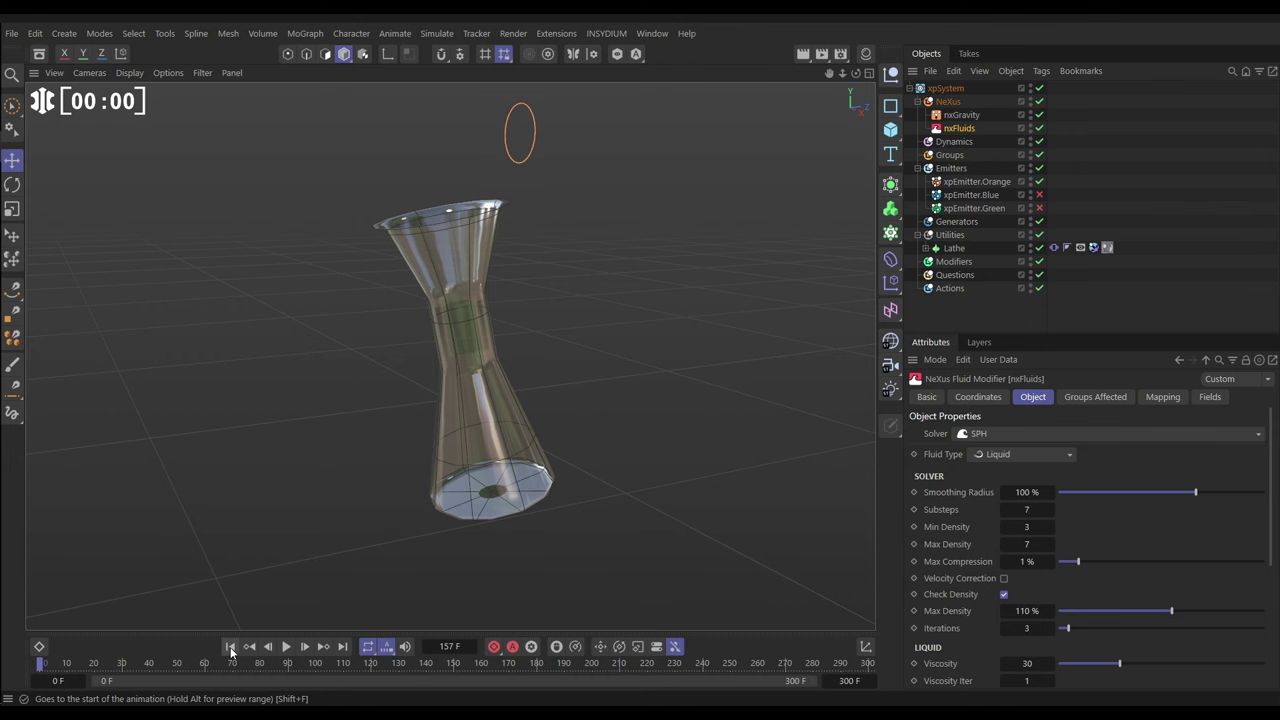
# Replay the single-liquid pour from the start, check nxGravity and nxFluids, and pause at frame 69
pyautogui.click(231, 647)
pyautogui.click(286, 647)
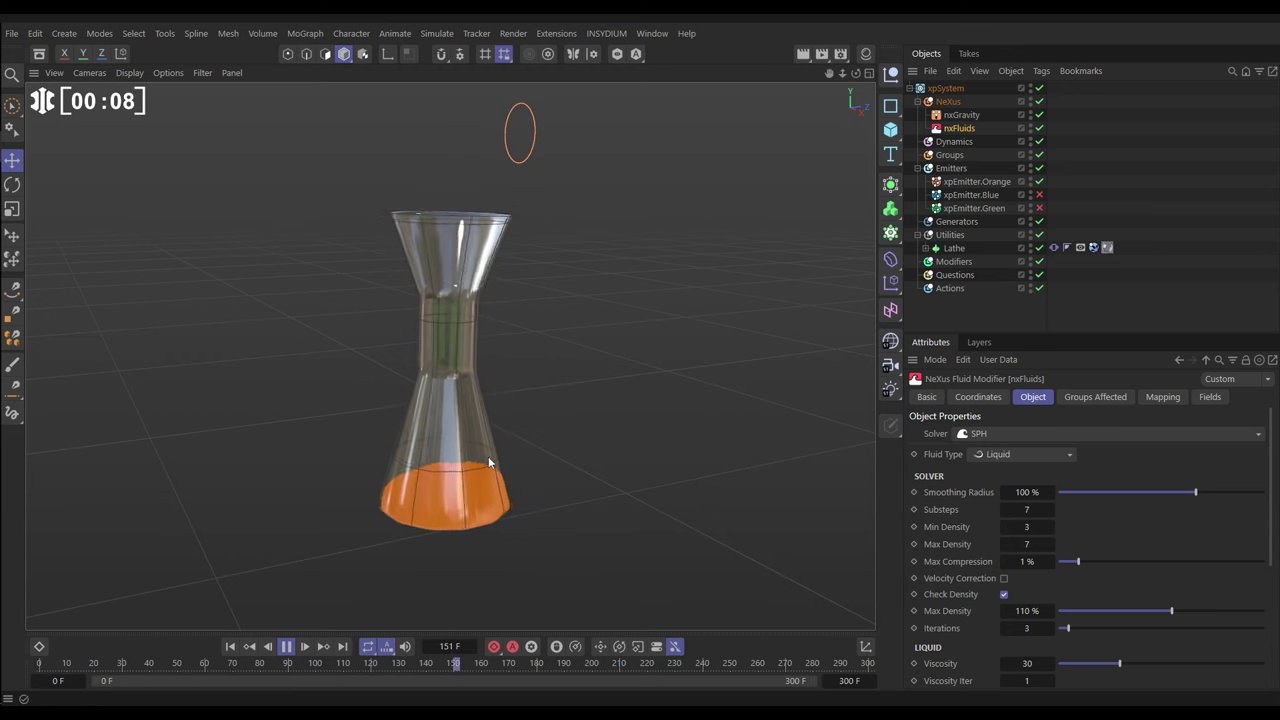
pyautogui.click(963, 116)
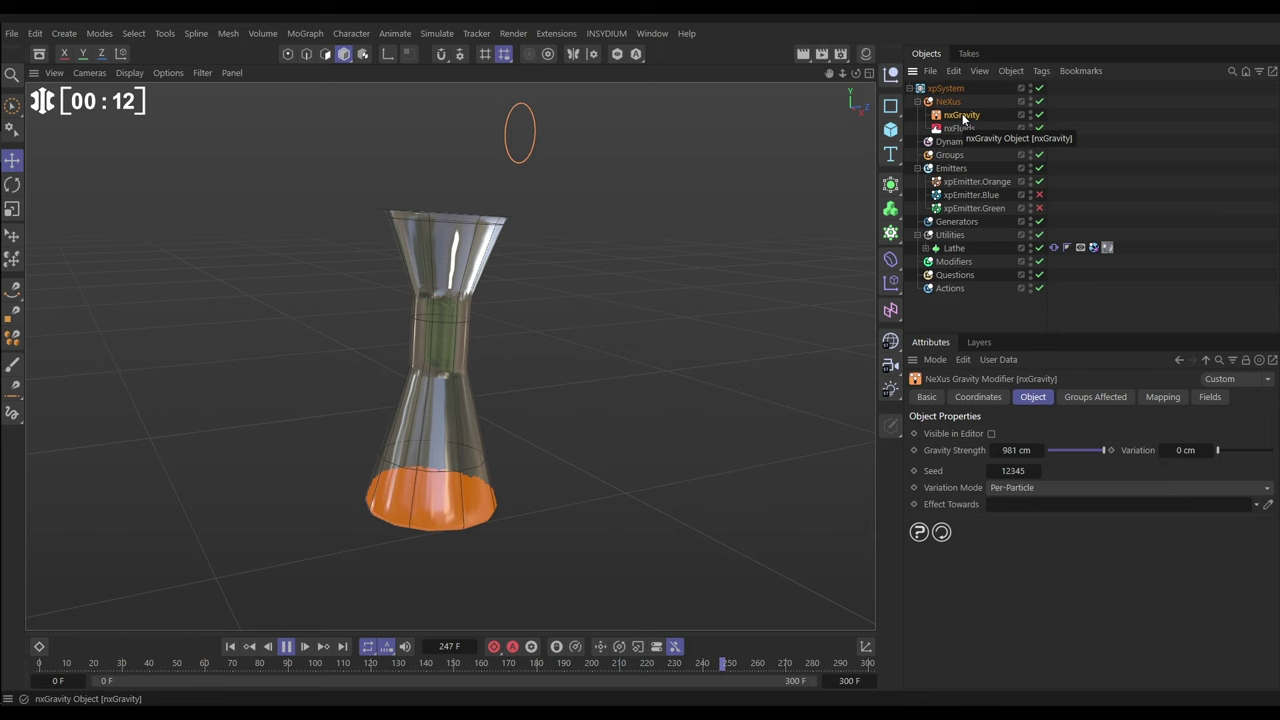
pyautogui.click(960, 129)
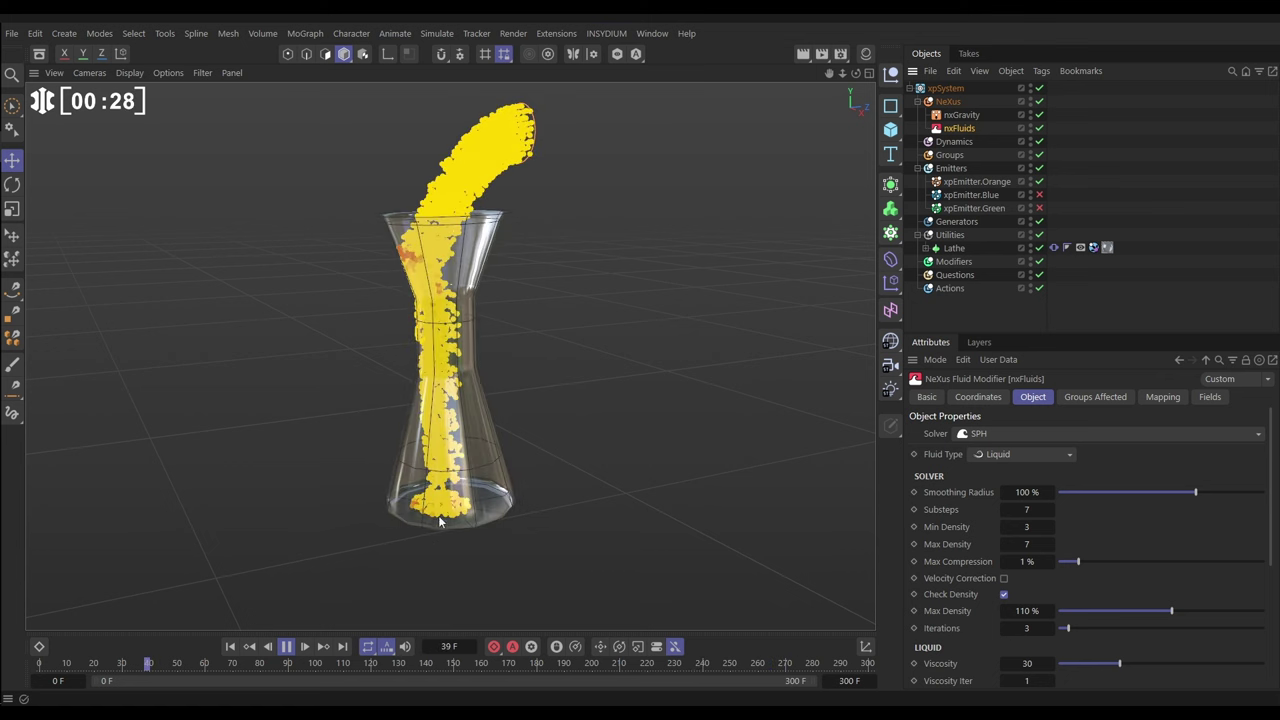
pyautogui.click(286, 646)
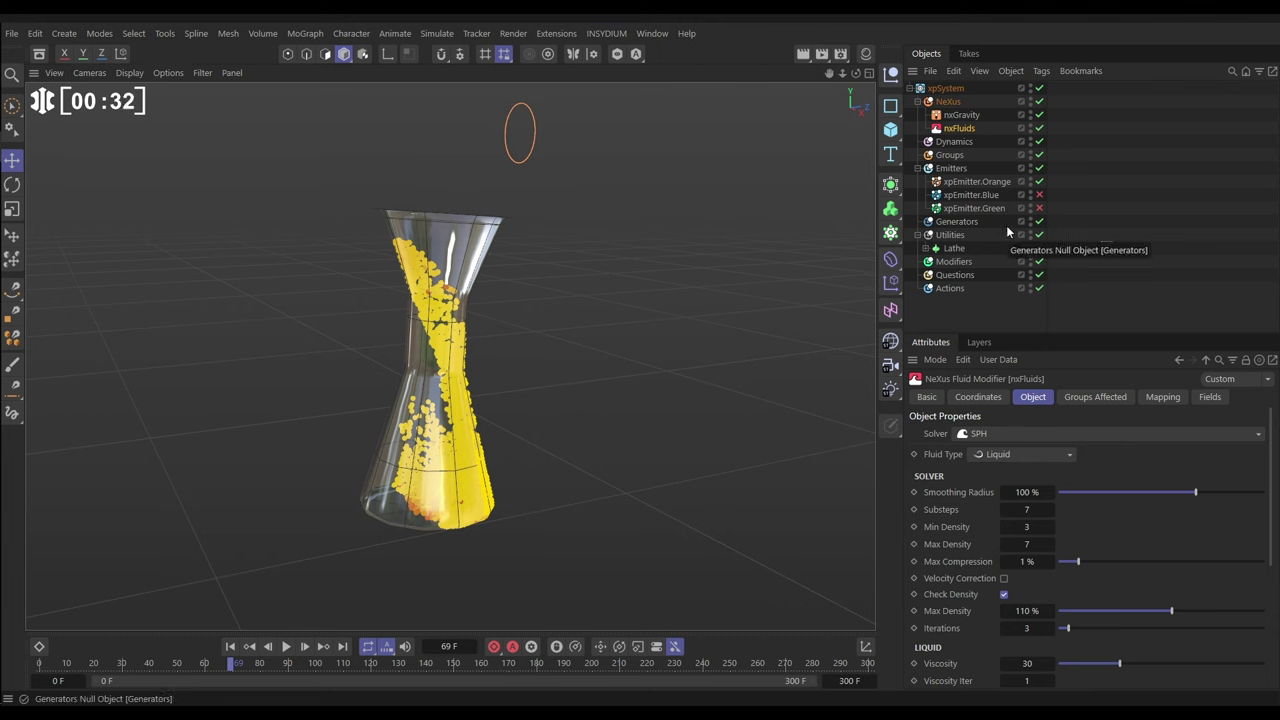
# Enable the blue emitter, rewind, view the orange emitter's Emission settings, and stop playback at frame 278
pyautogui.click(1039, 195)
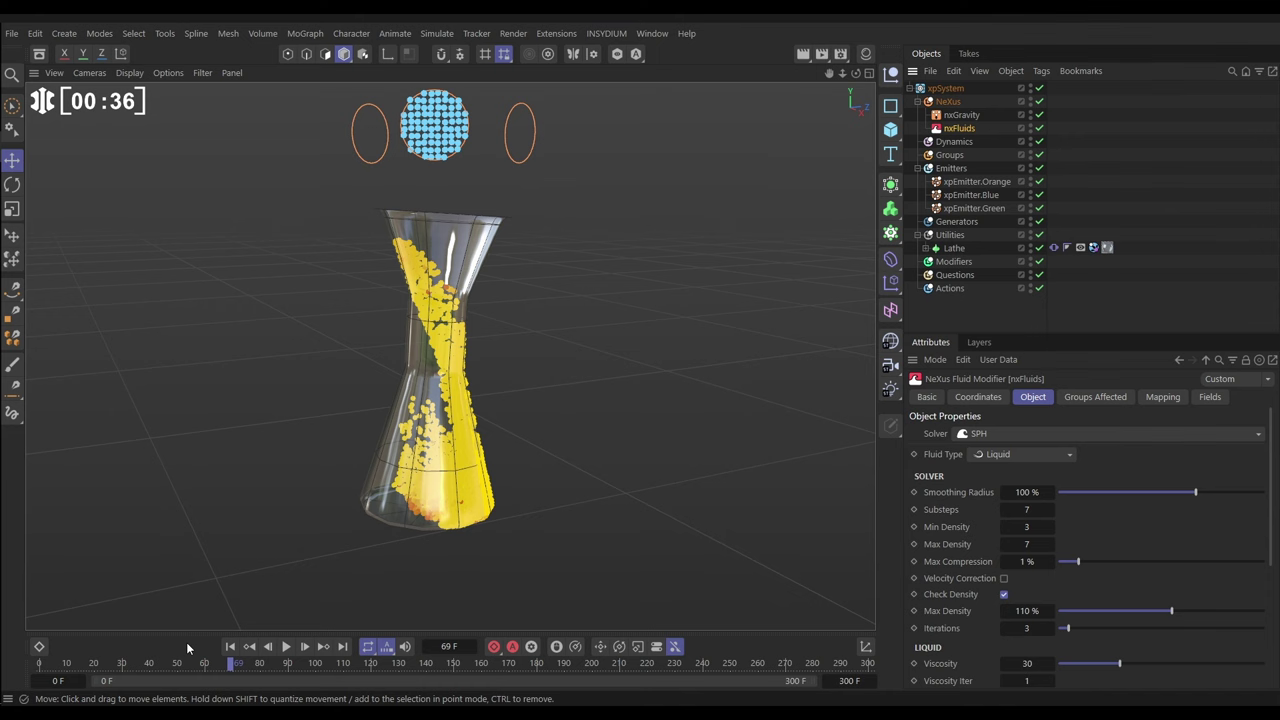
pyautogui.click(230, 646)
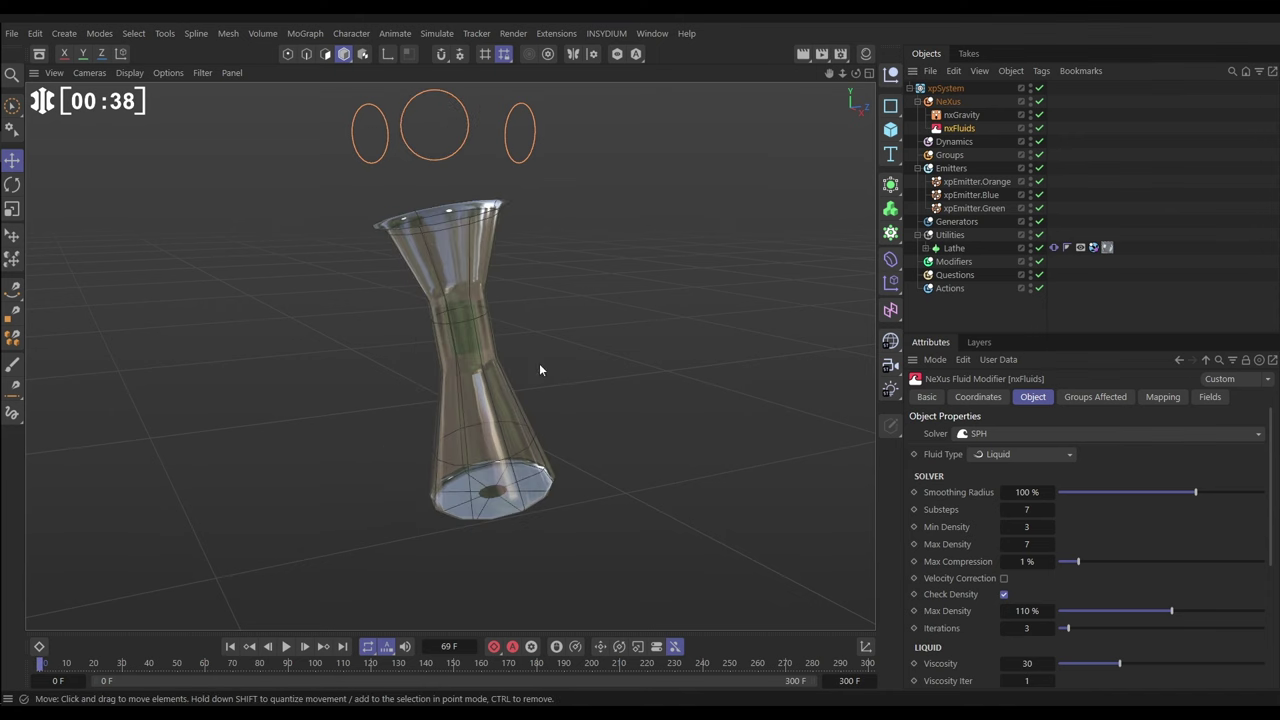
pyautogui.click(974, 184)
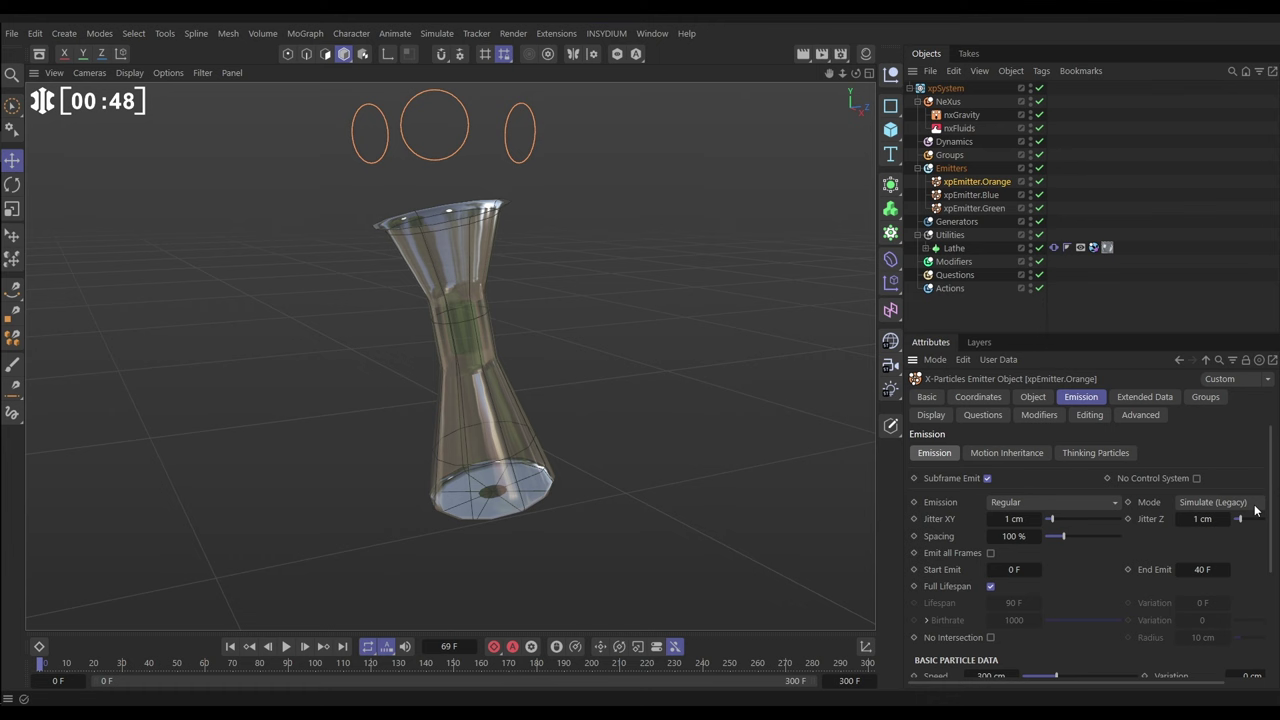
pyautogui.scroll(-3, 1272, 495)
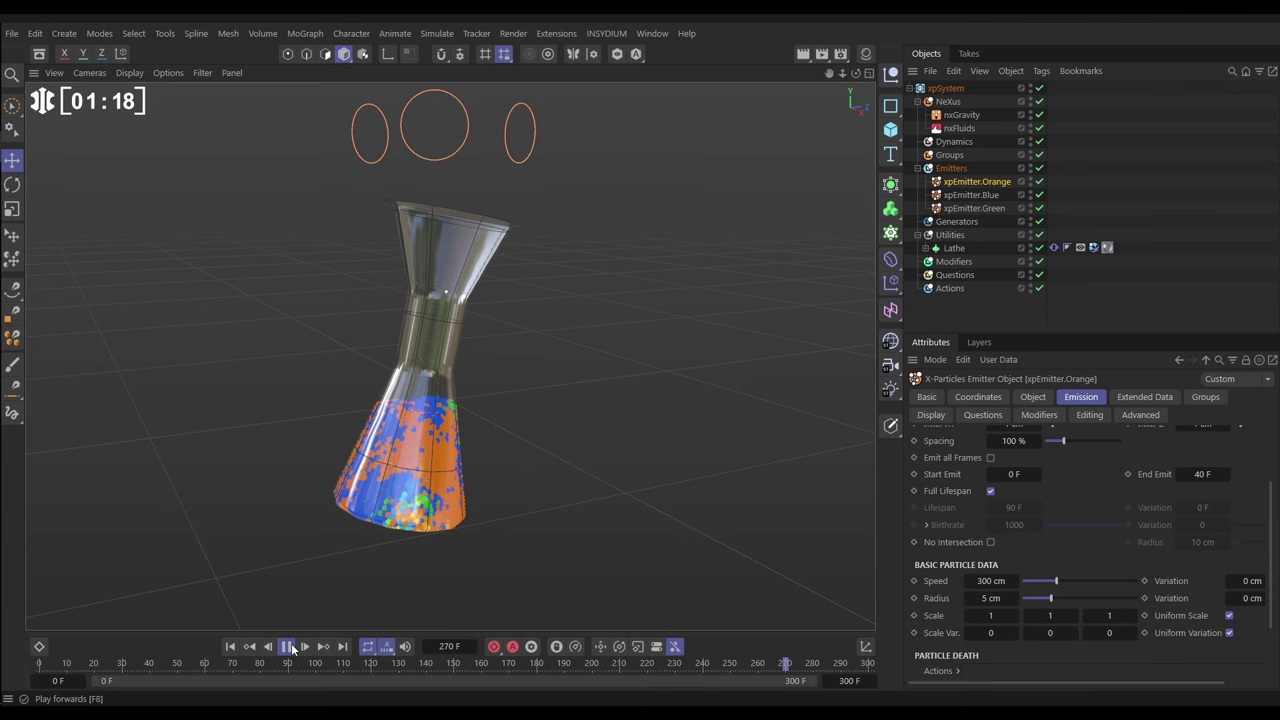
pyautogui.press('F8')
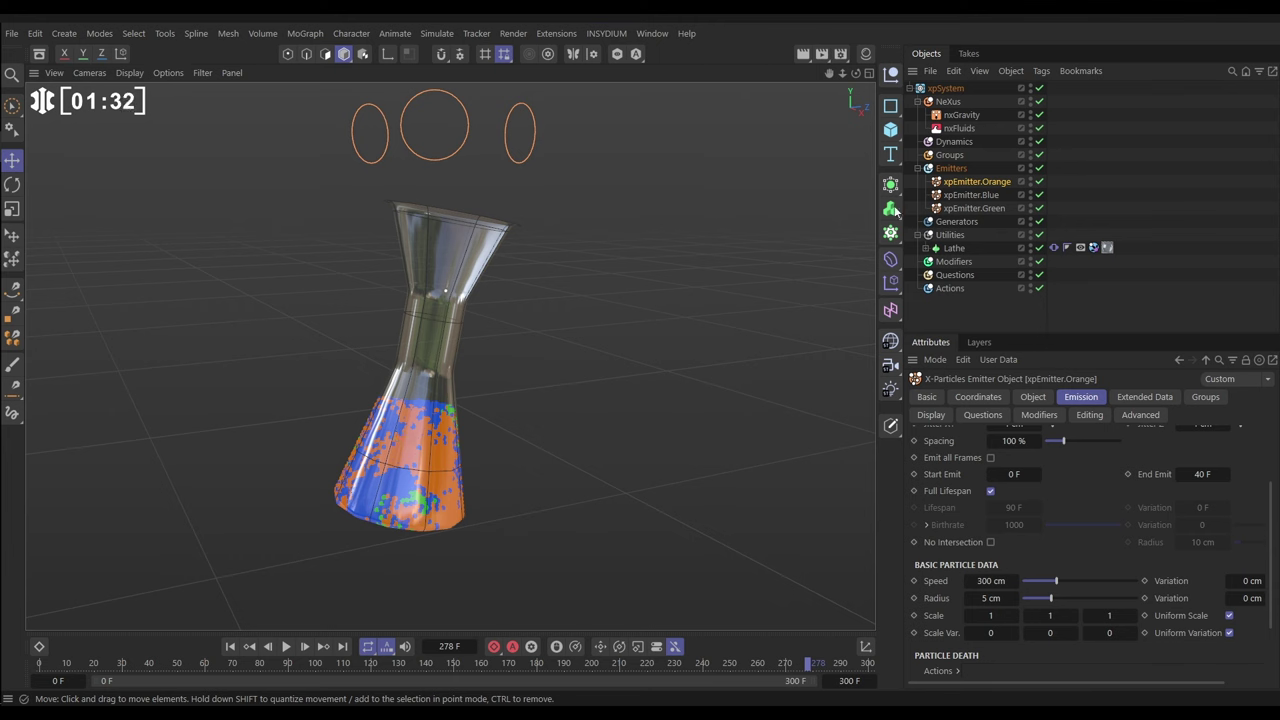
# Select the orange, blue and green emitters and add an nxFluids tag to all three
pyautogui.click(957, 129)
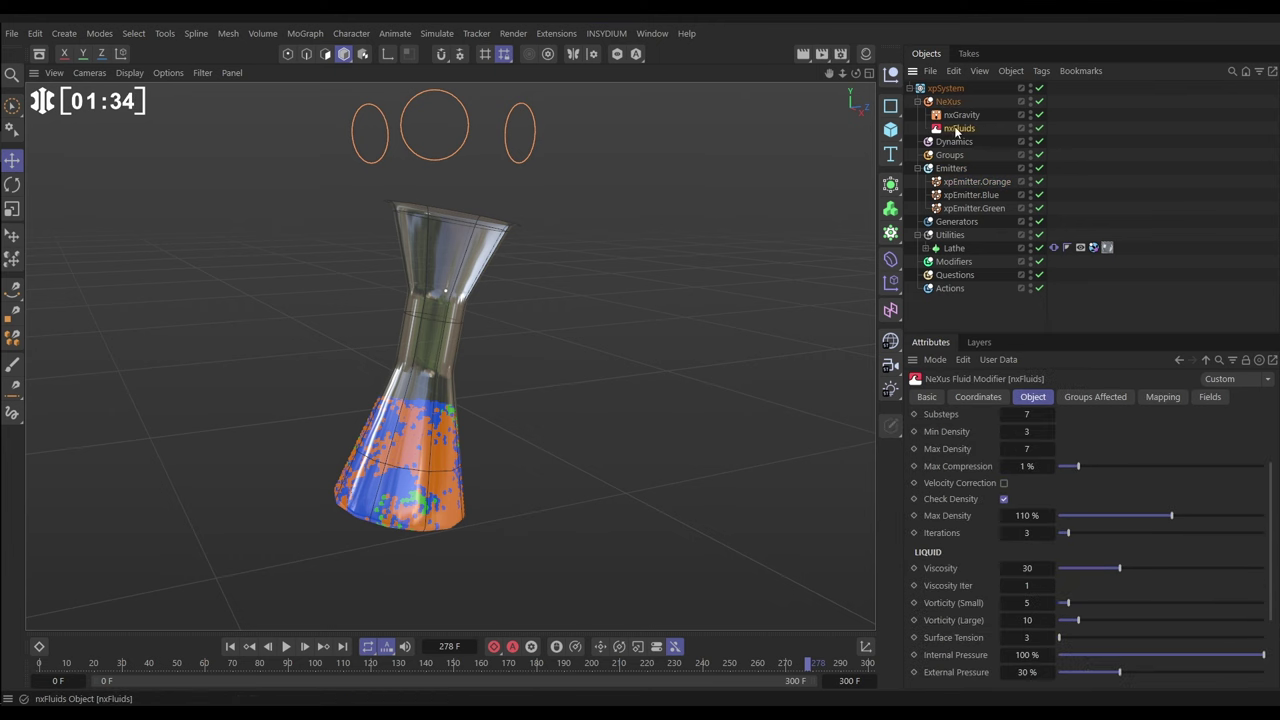
pyautogui.moveTo(1269, 522); pyautogui.dragTo(1277, 457)
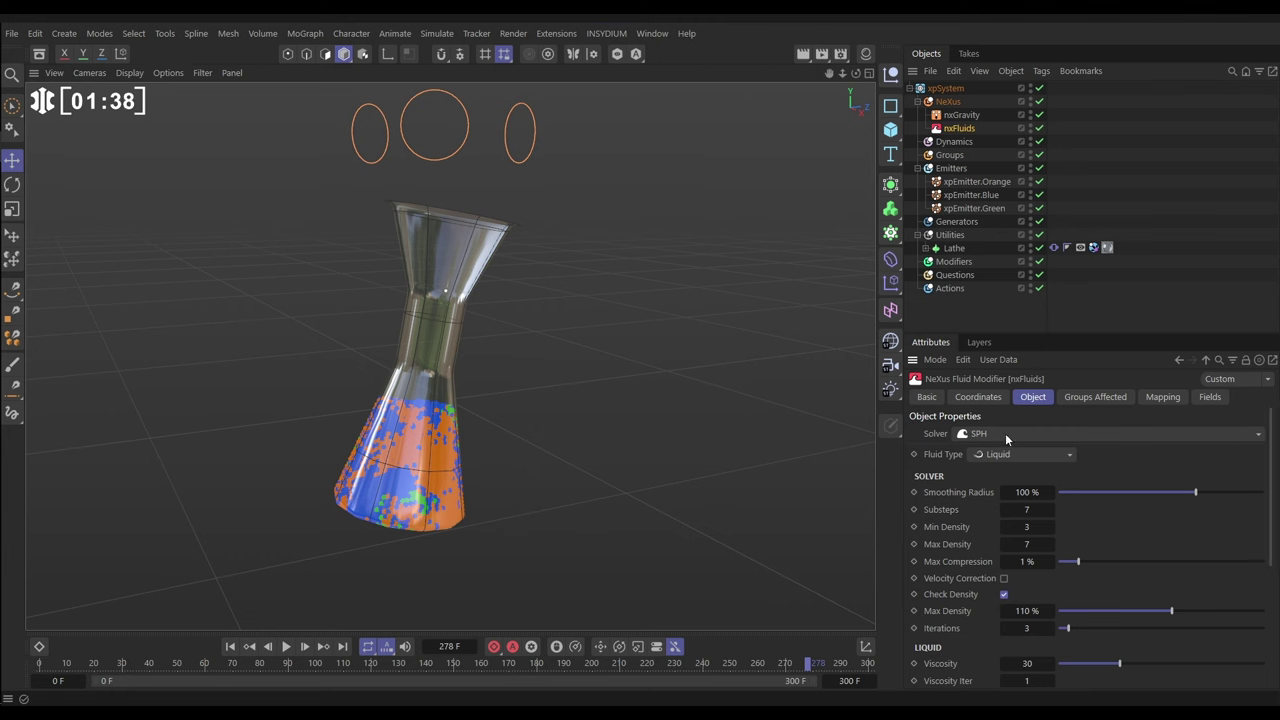
pyautogui.click(968, 183)
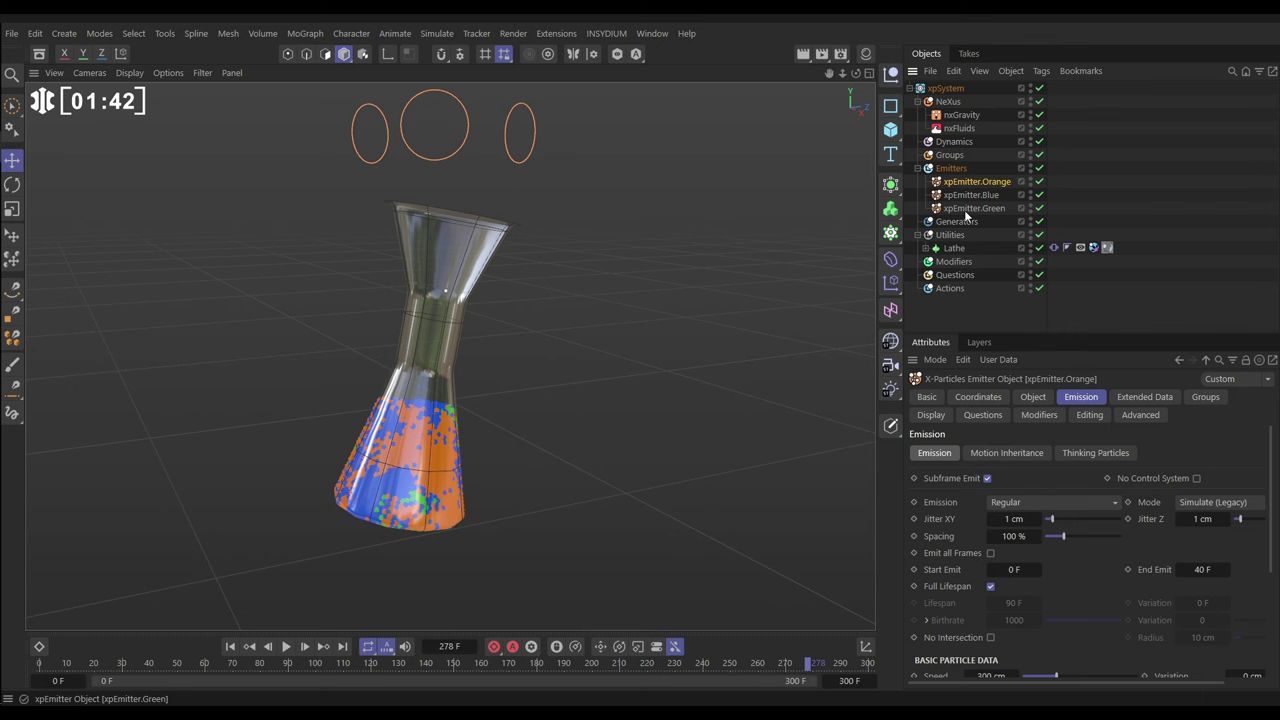
pyautogui.keyDown('shift'); pyautogui.click(962, 209); pyautogui.keyUp('shift')
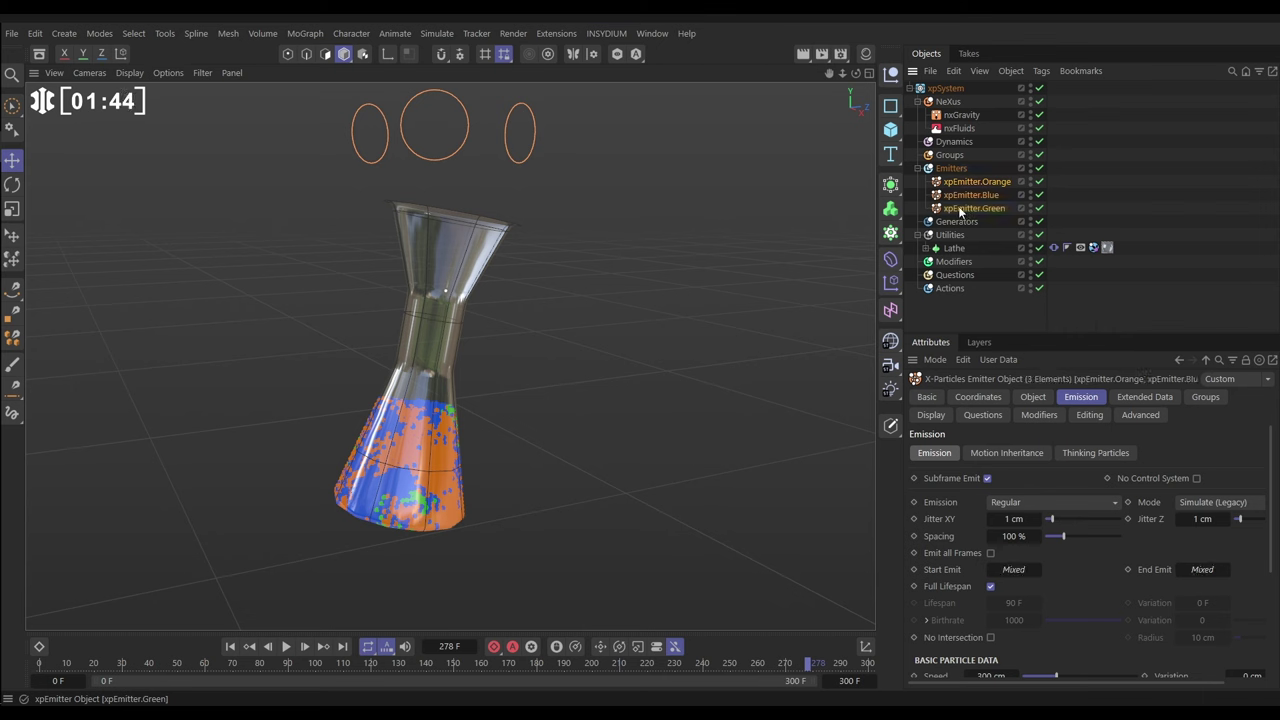
pyautogui.click(1042, 71)
pyautogui.moveTo(1081, 155)
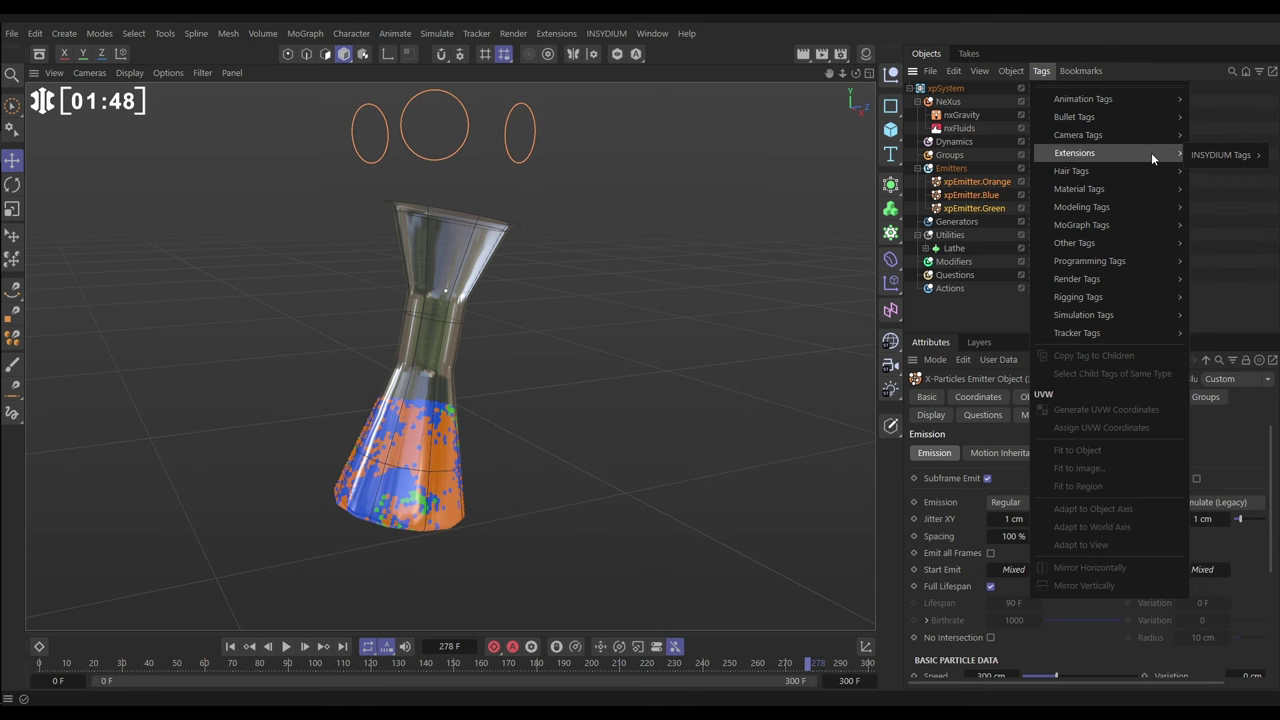
pyautogui.moveTo(1200, 155)
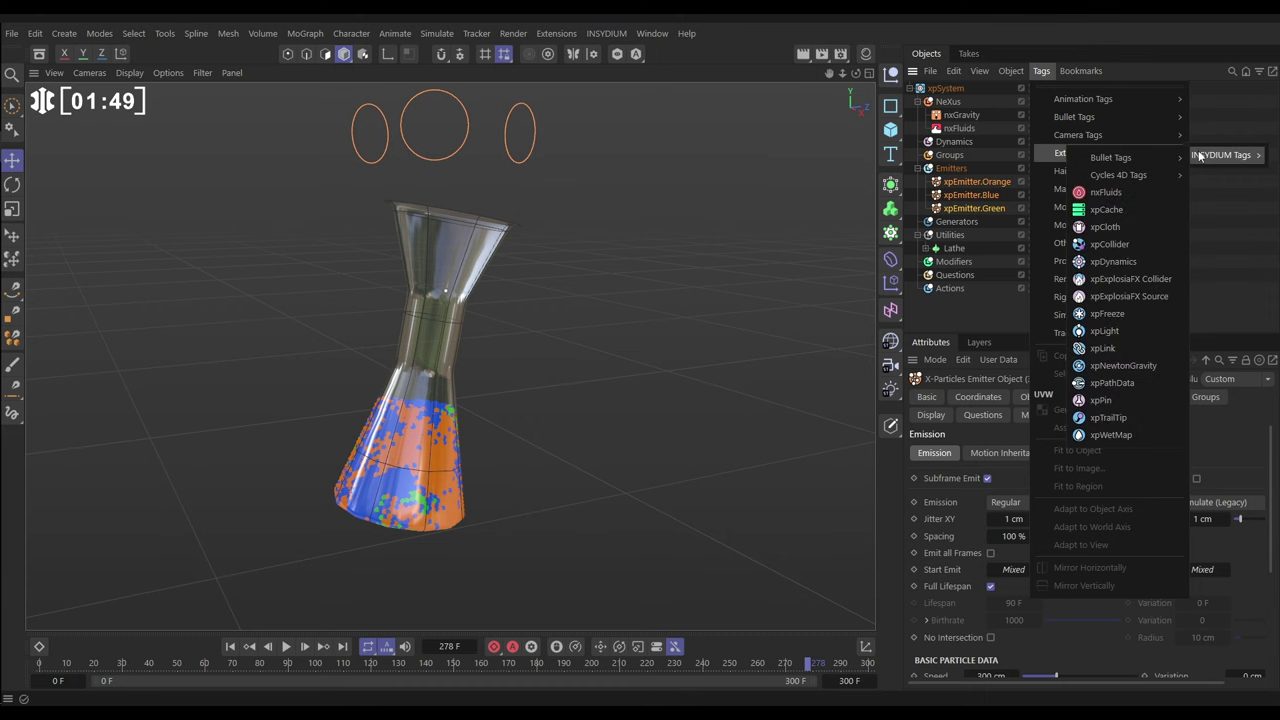
pyautogui.click(1106, 193)
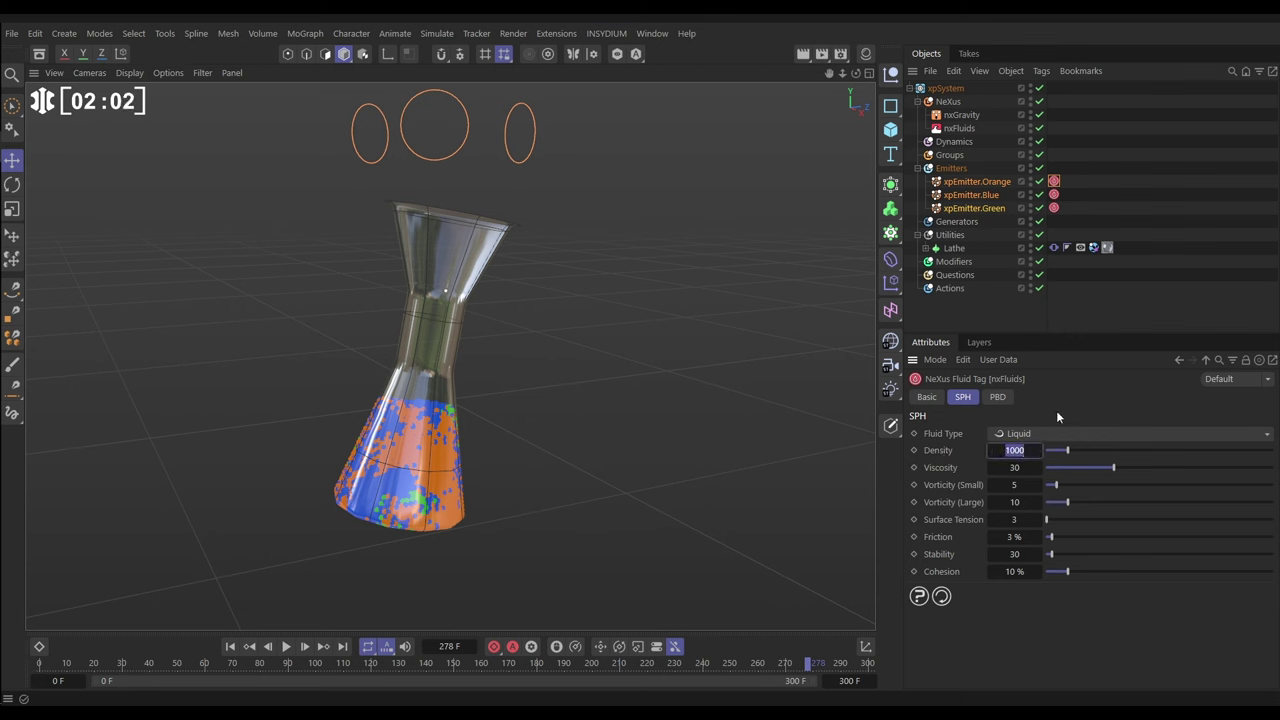
# Set the fluid tag densities to 200 and 800, then rewind and replay the simulation
pyautogui.write('200')
pyautogui.press('Return')
pyautogui.write('800')
pyautogui.press('Return')
pyautogui.click(229, 647)
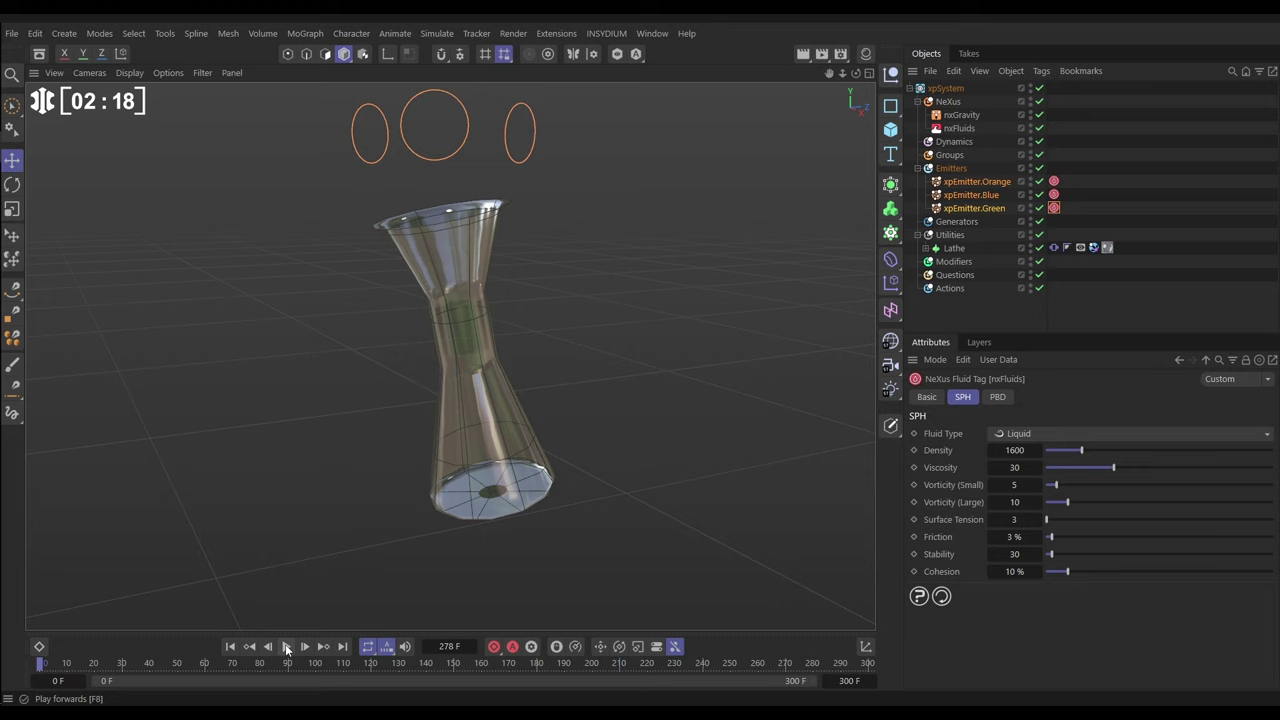
pyautogui.click(286, 646)
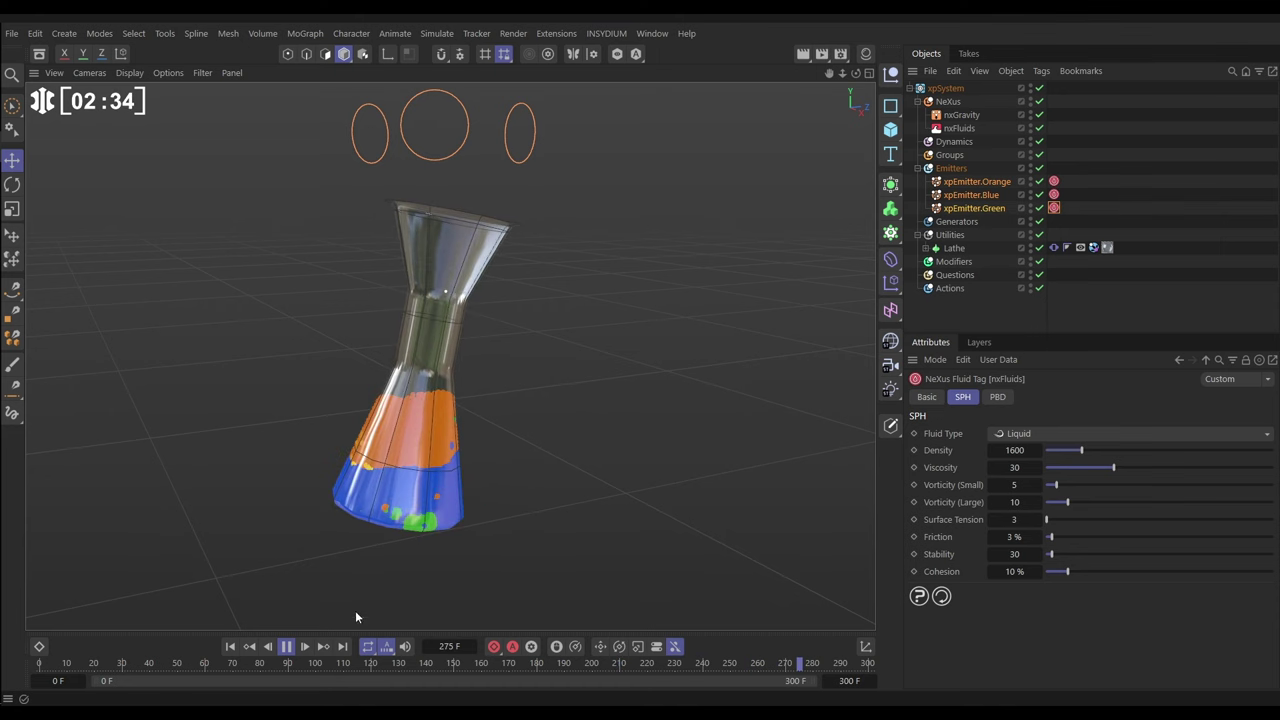
# Extend the scene's end frame to 1000 and restart the simulation playback
pyautogui.click(286, 647)
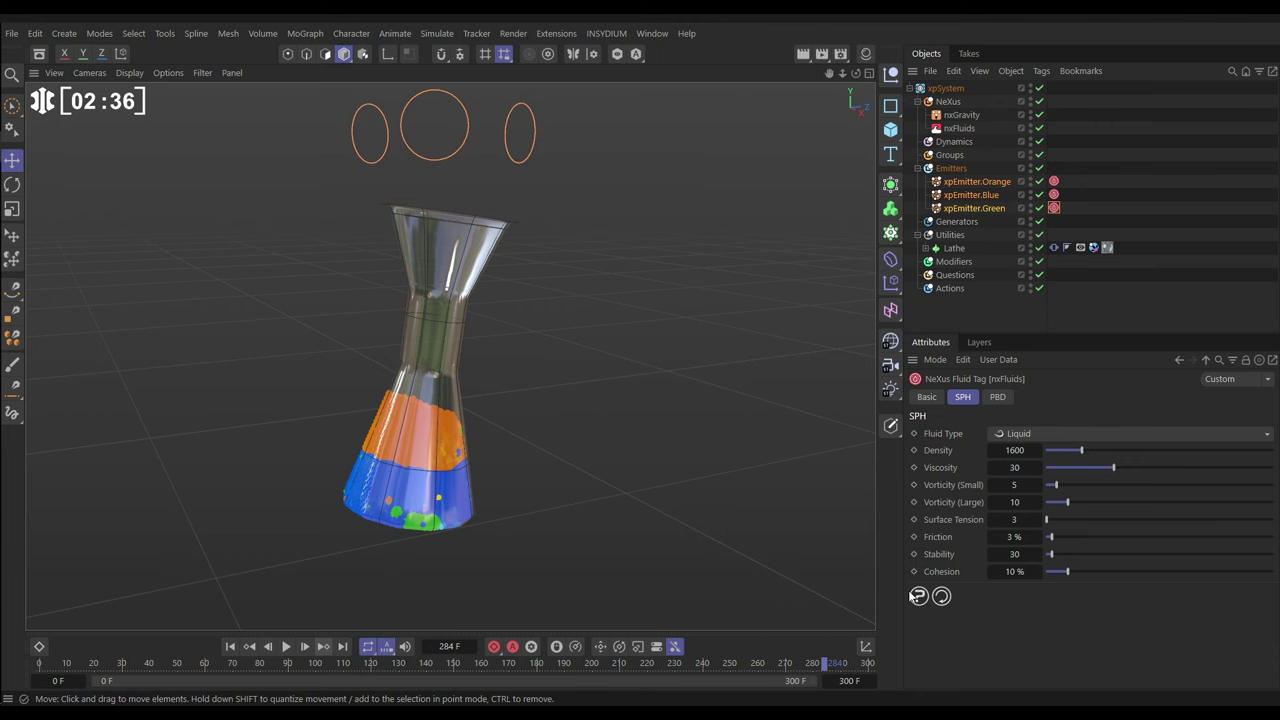
pyautogui.click(849, 680)
pyautogui.write('1000')
pyautogui.press('Return')
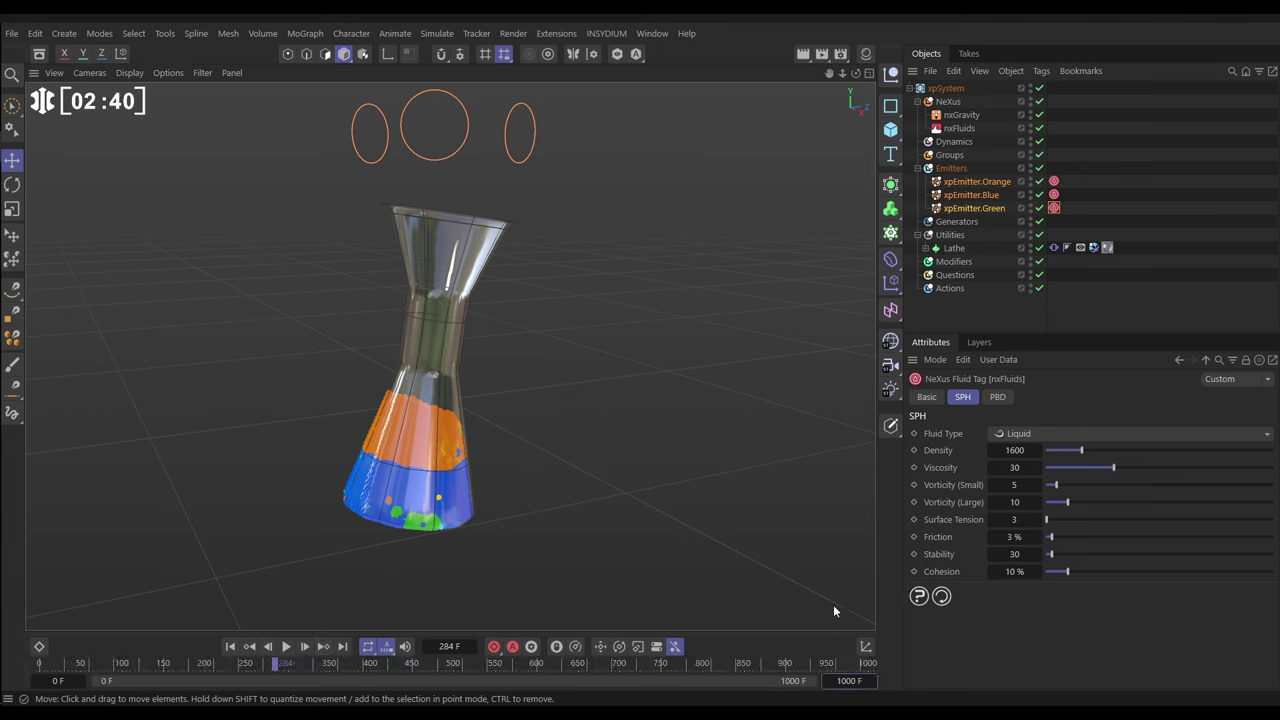
pyautogui.click(290, 647)
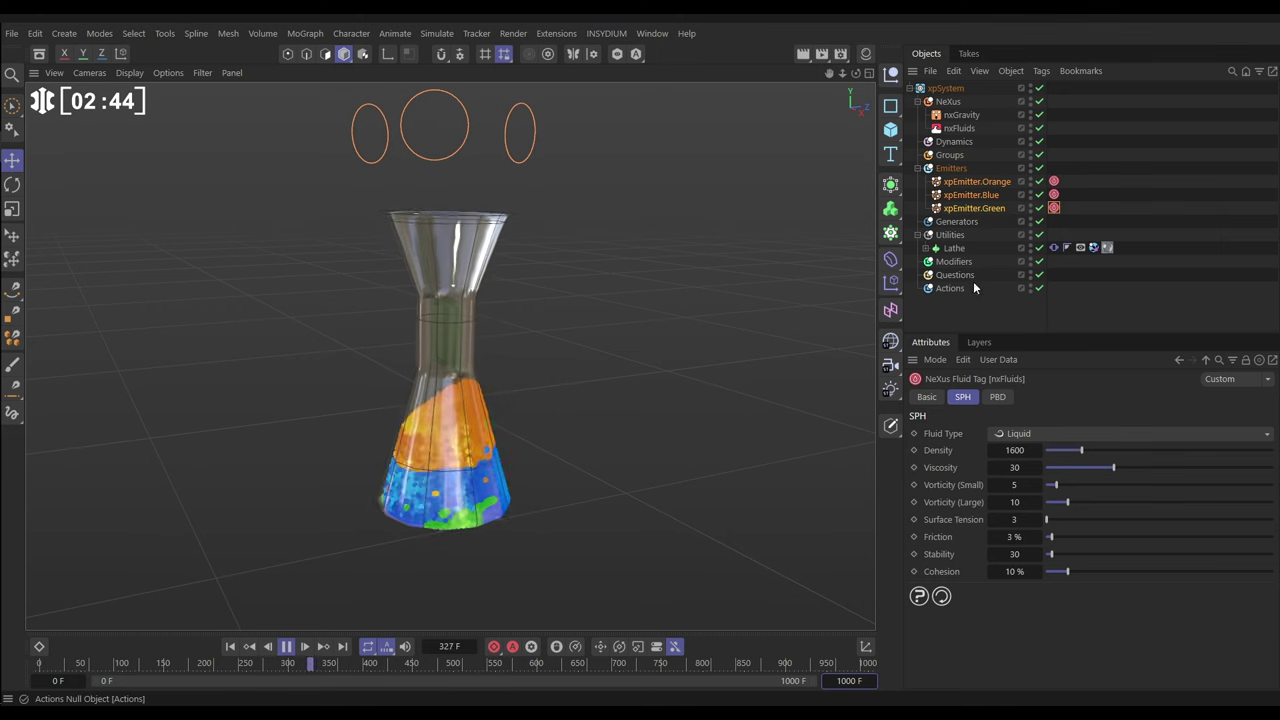
# Lower the green emitter's fluid tag SPH Density to 100, then 10, and stop playback
pyautogui.click(969, 210)
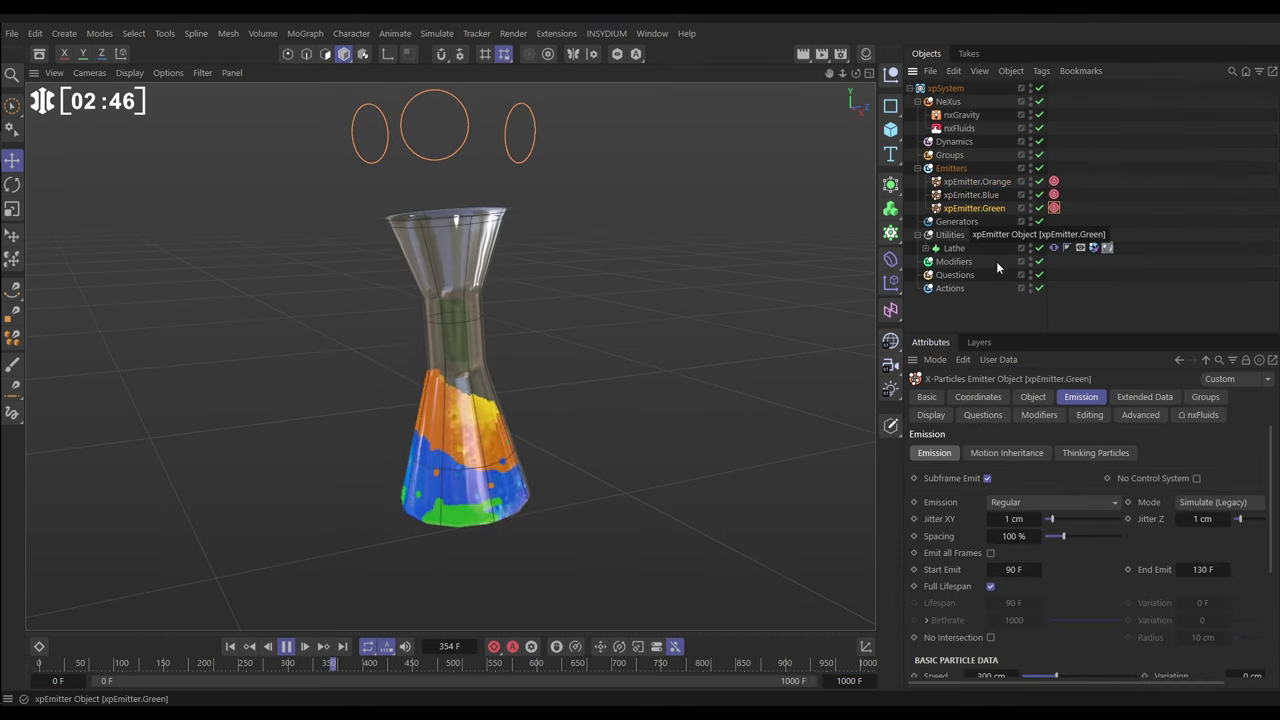
pyautogui.click(1054, 208)
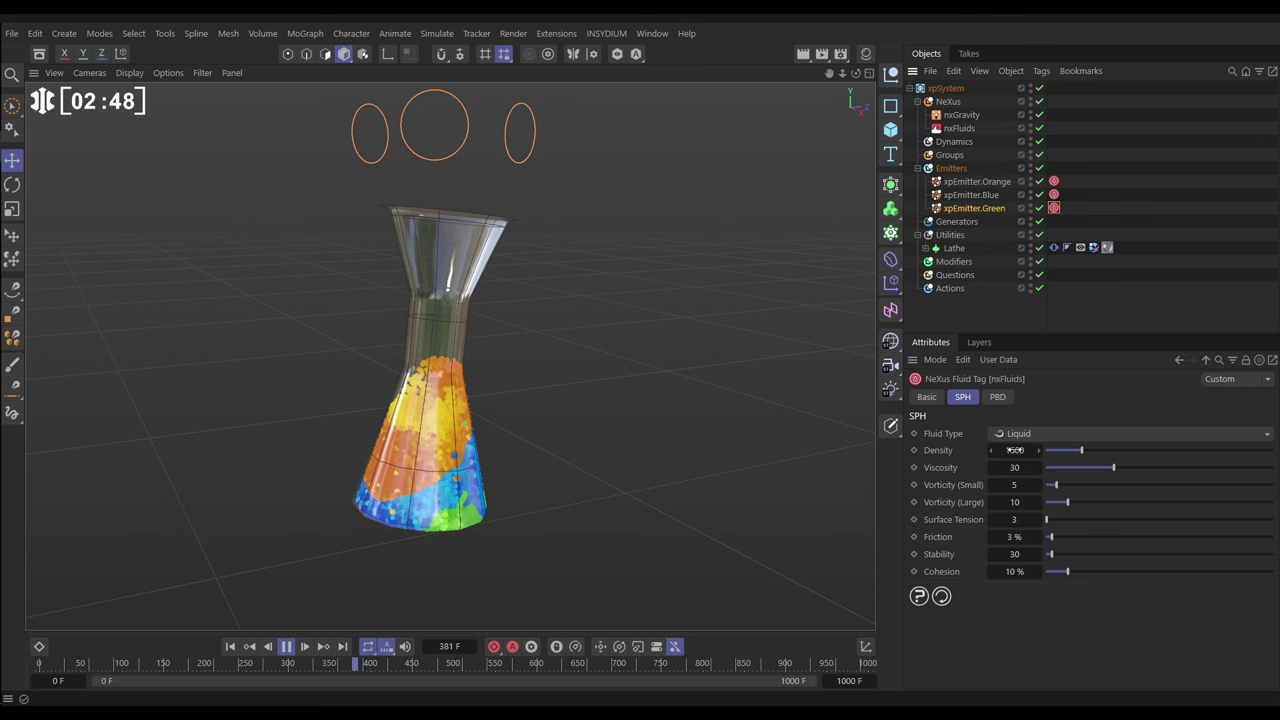
pyautogui.doubleClick(1014, 450)
pyautogui.write('100')
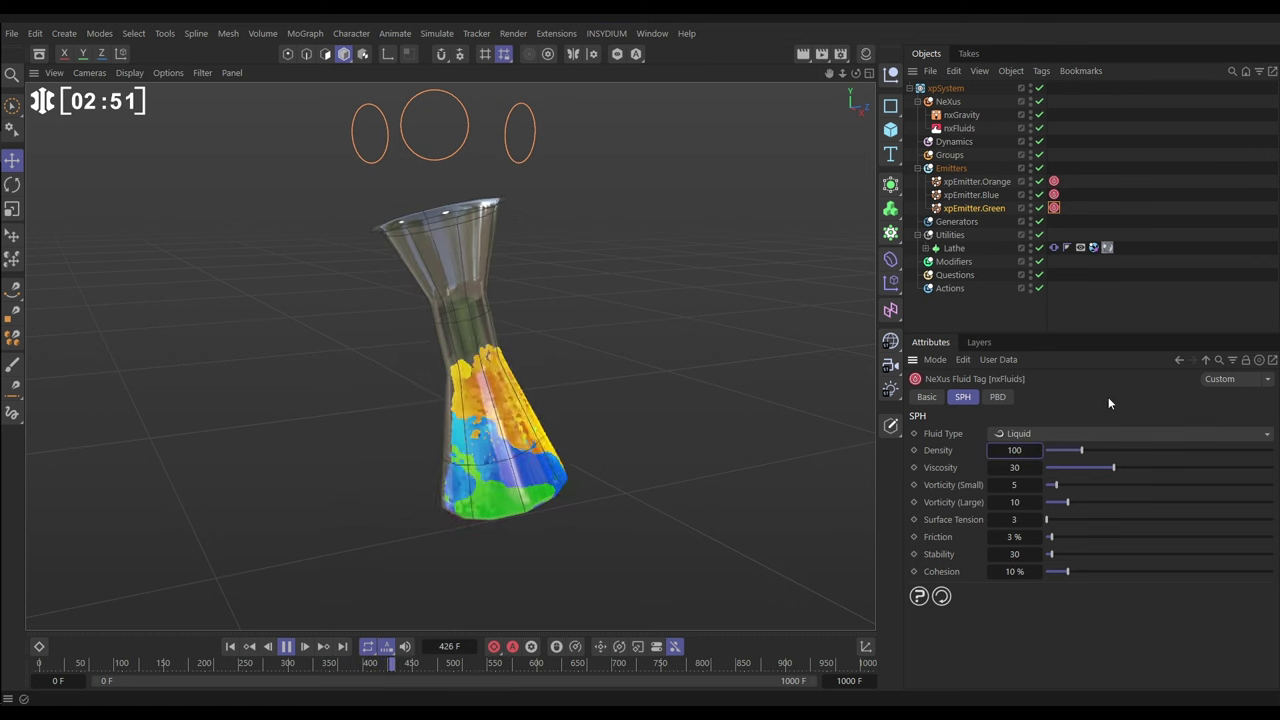
pyautogui.press('Return')
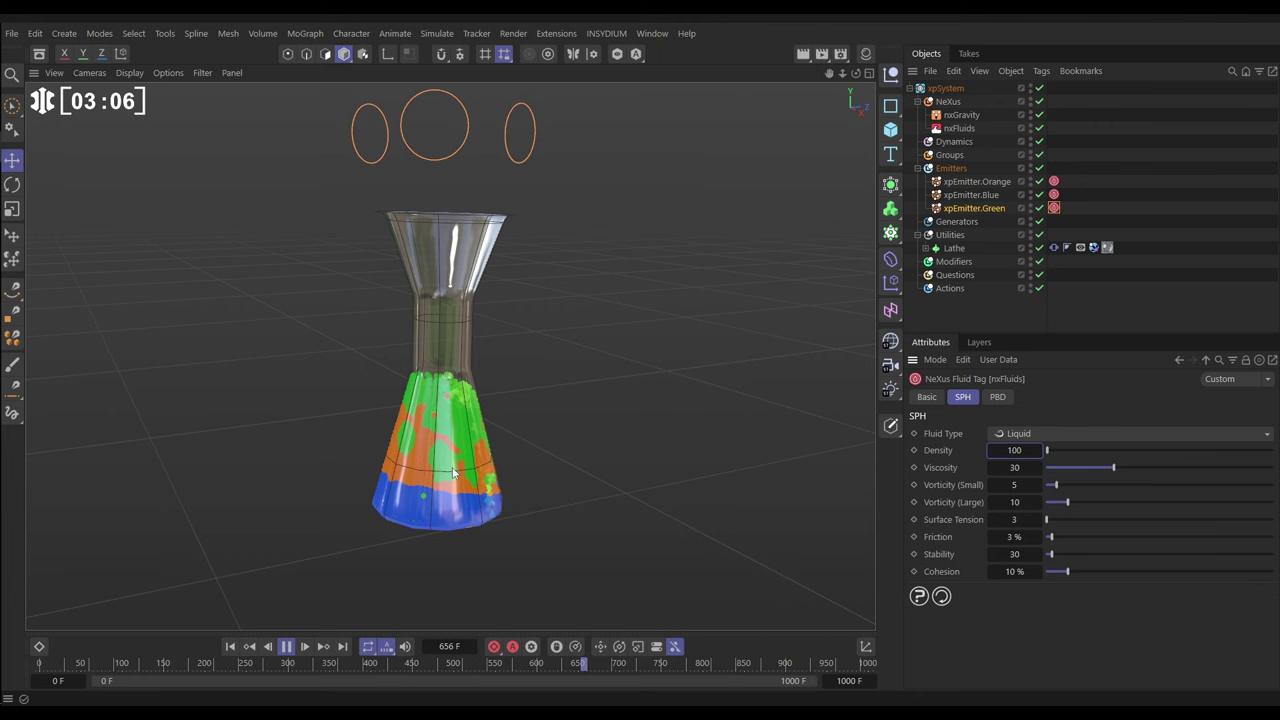
pyautogui.click(1014, 450)
pyautogui.write('1')
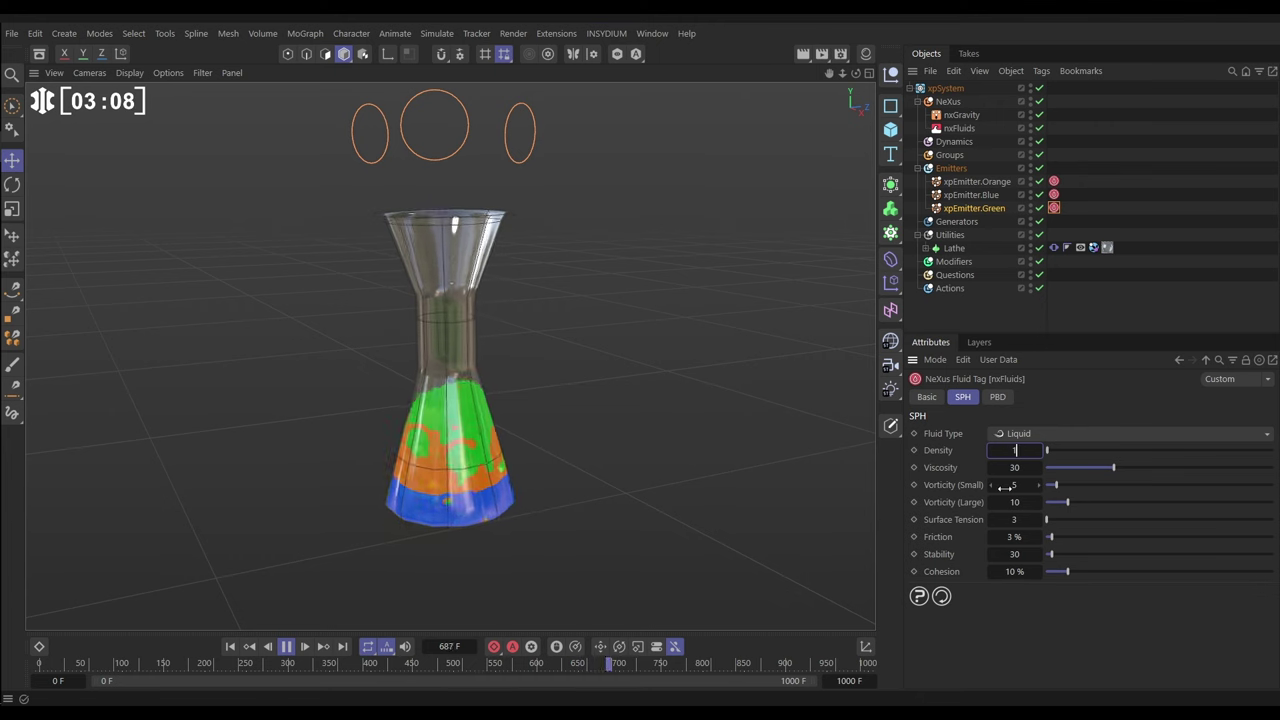
pyautogui.write('0')
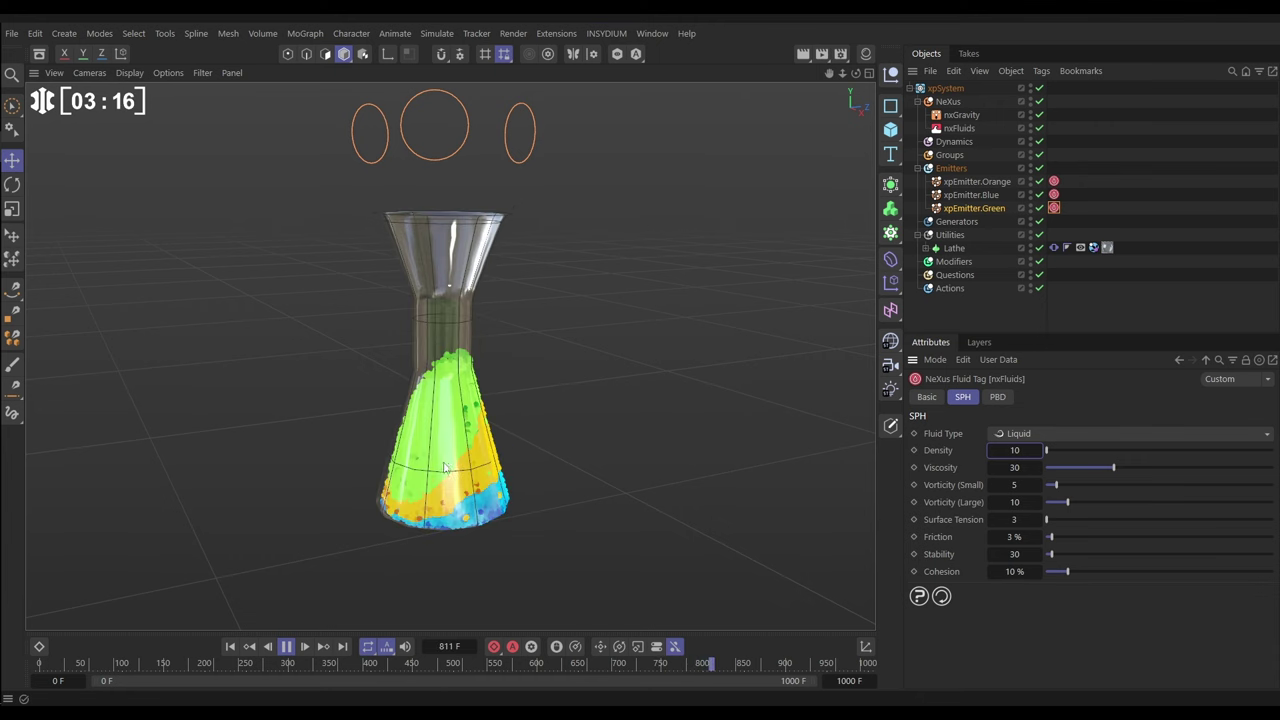
pyautogui.click(288, 648)
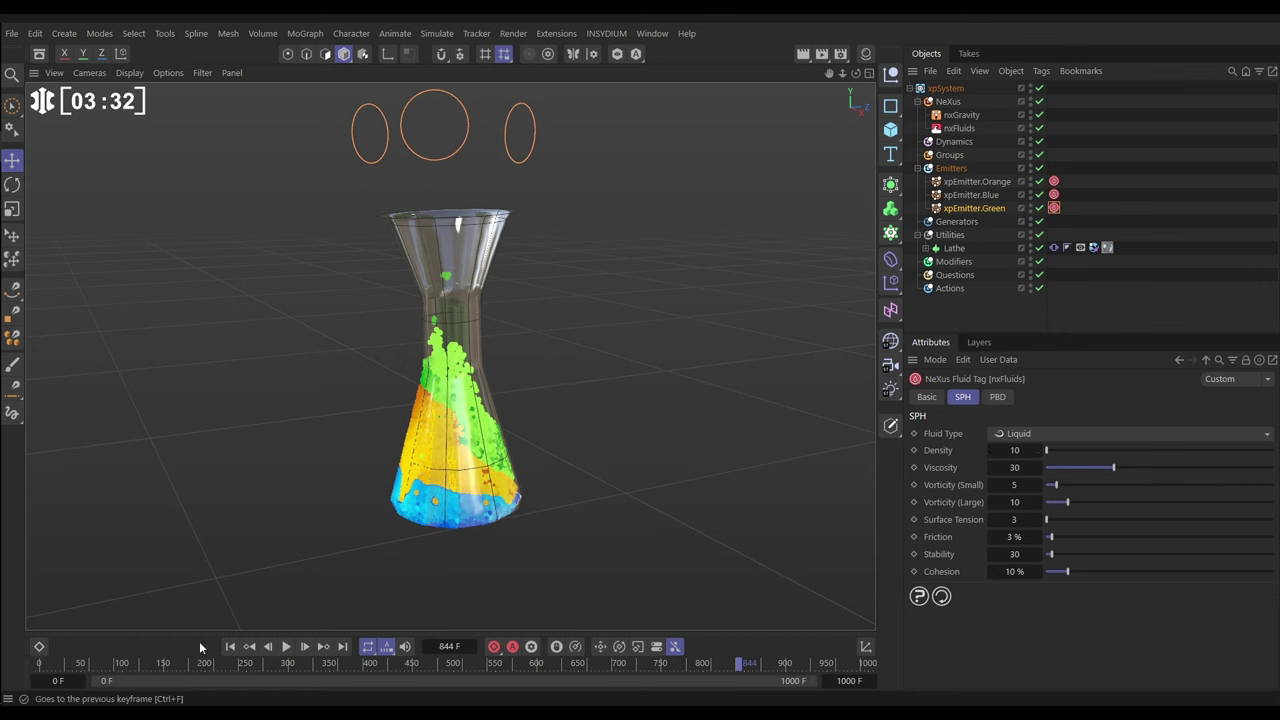
# Rewind, set the nxFluids modifier's Solver to PBD, and replay the simulation
pyautogui.click(230, 647)
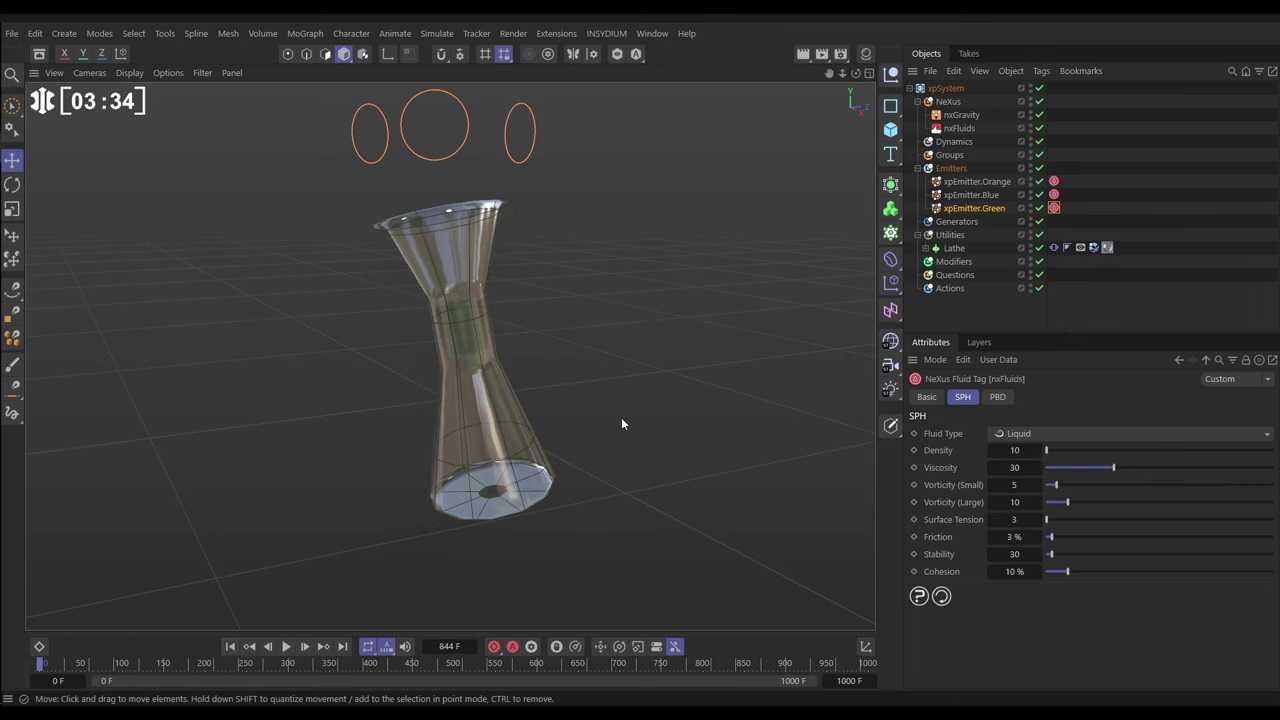
pyautogui.click(960, 129)
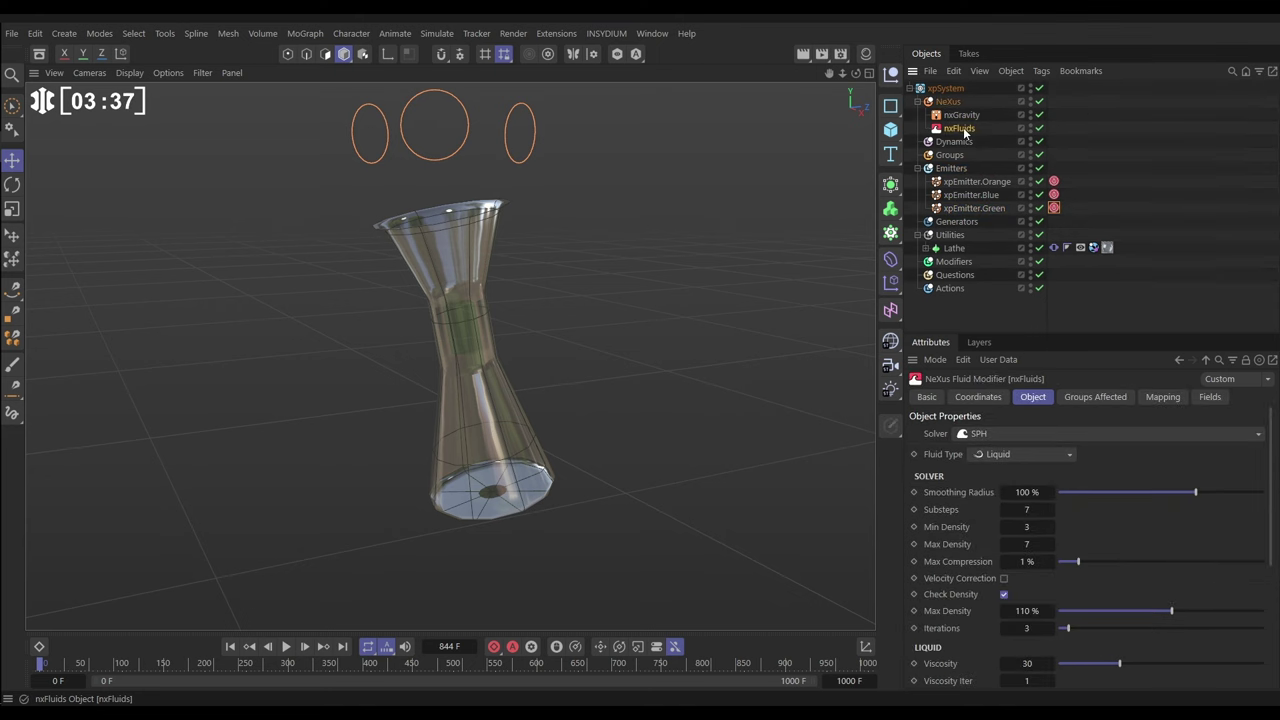
pyautogui.click(971, 434)
pyautogui.click(985, 458)
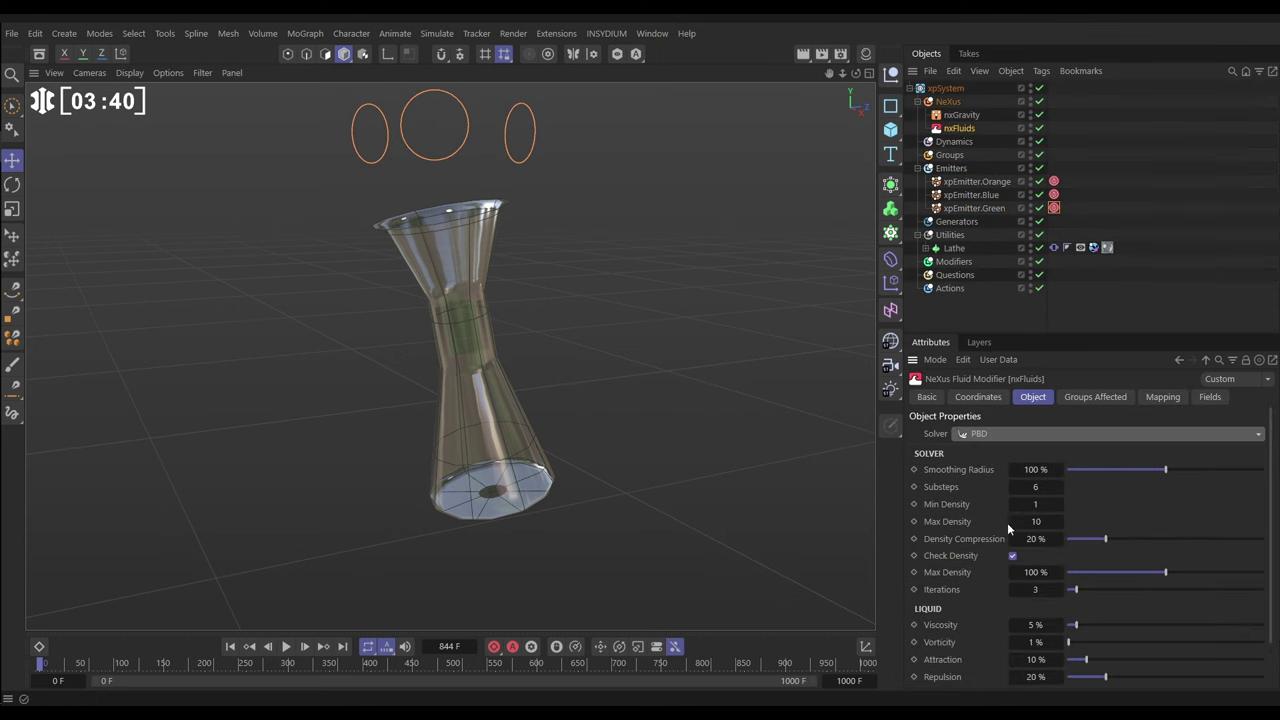
pyautogui.click(288, 648)
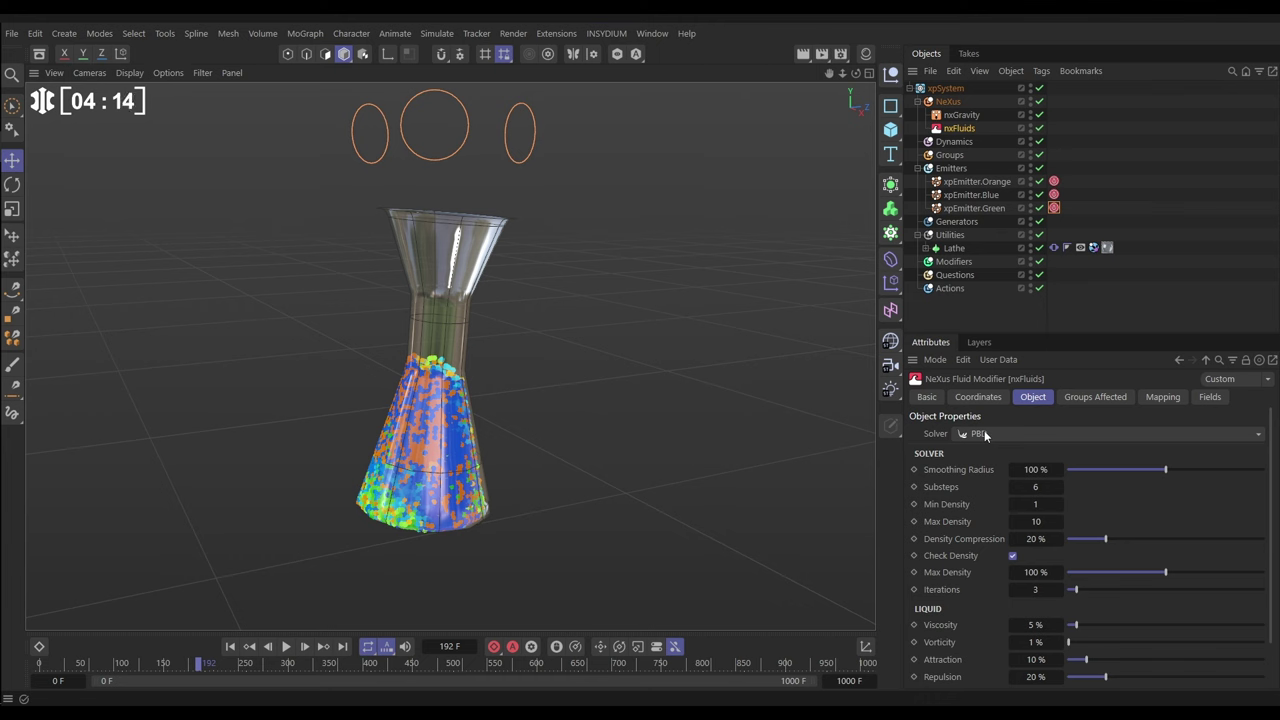
# Give the green emitter a 3 cm particle radius in its Emission settings
pyautogui.click(968, 211)
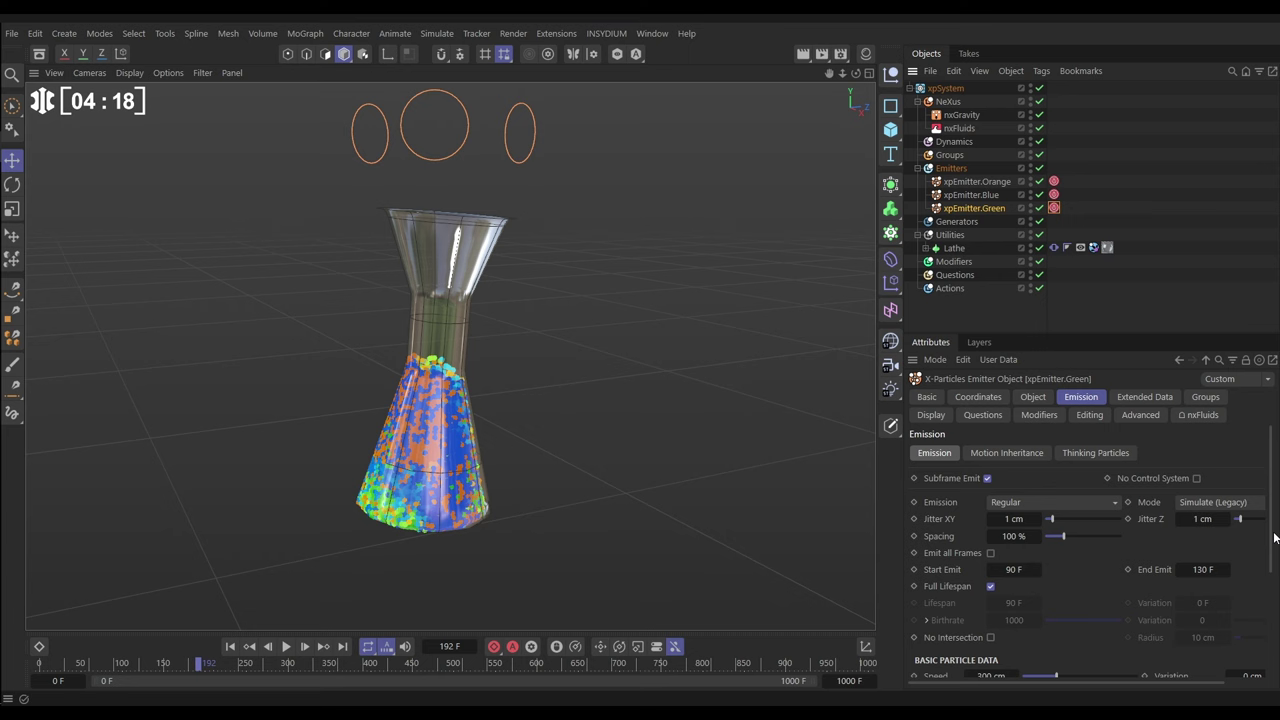
pyautogui.scroll(-3, 1080, 611)
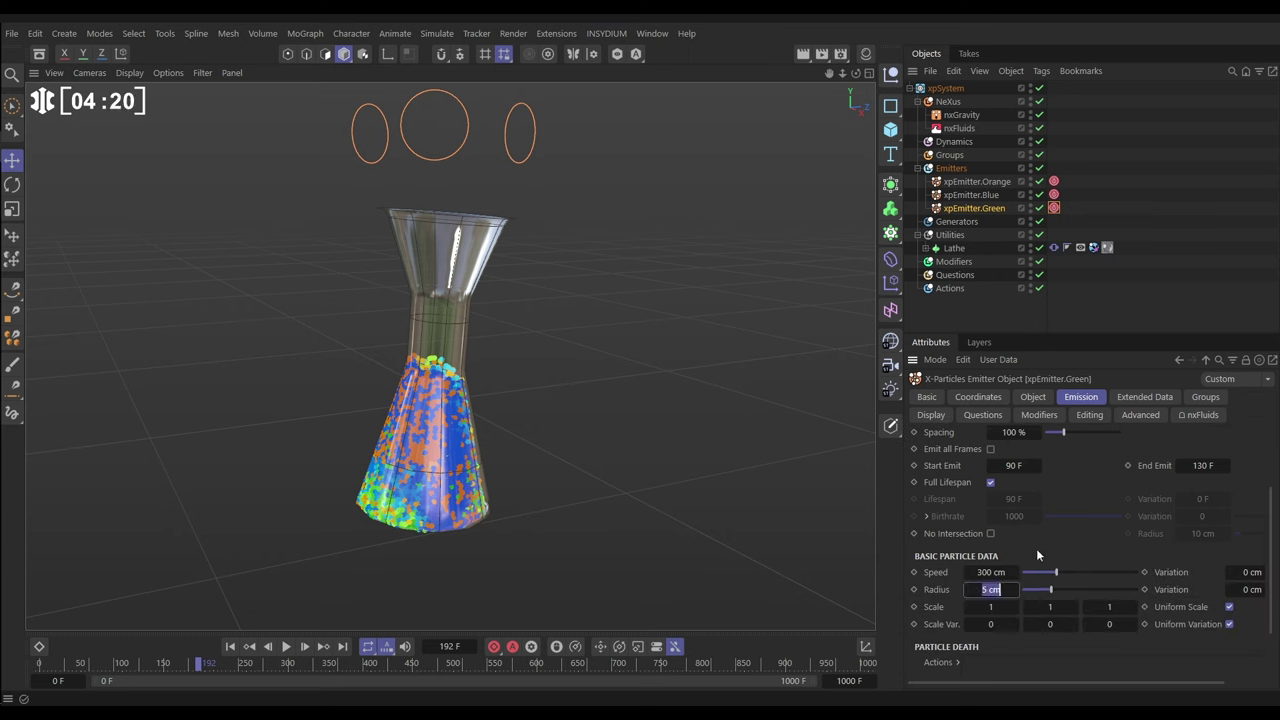
pyautogui.write('3')
pyautogui.press('Return')
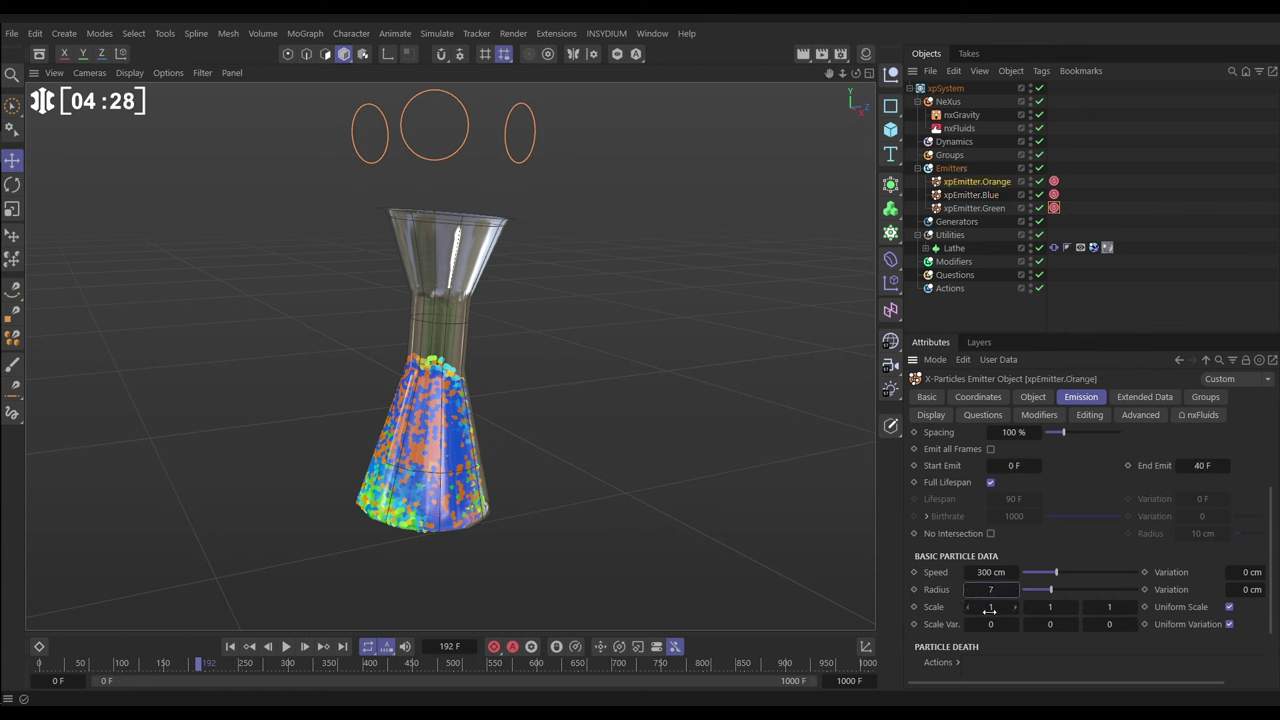
# Rewind the simulation and return to the nxFluids modifier settings
pyautogui.click(230, 646)
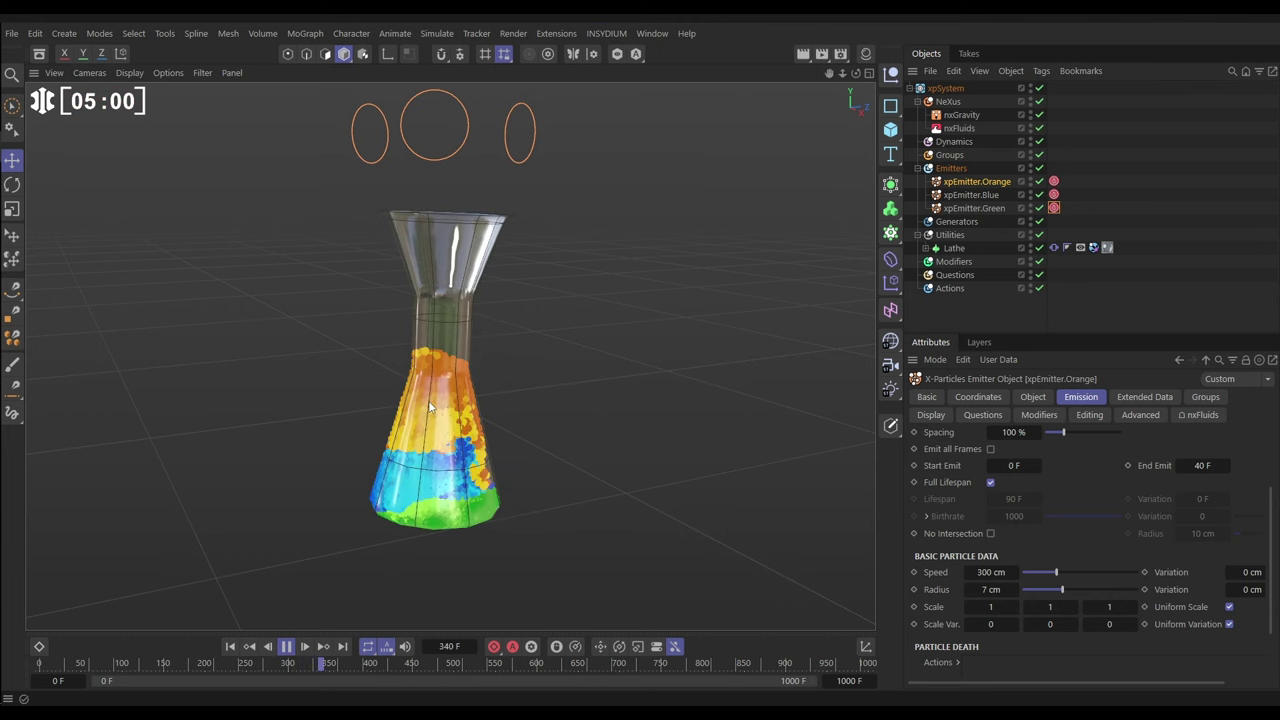
pyautogui.click(958, 128)
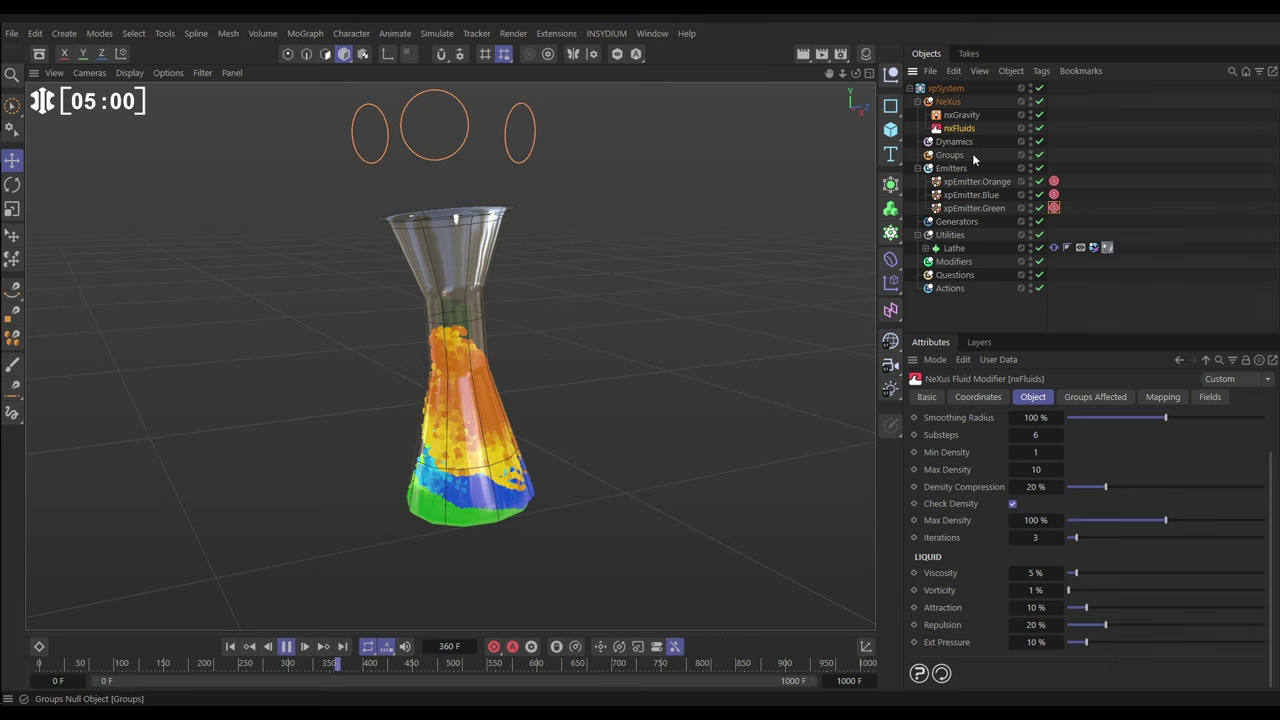
pyautogui.scroll(2, 1265, 501)
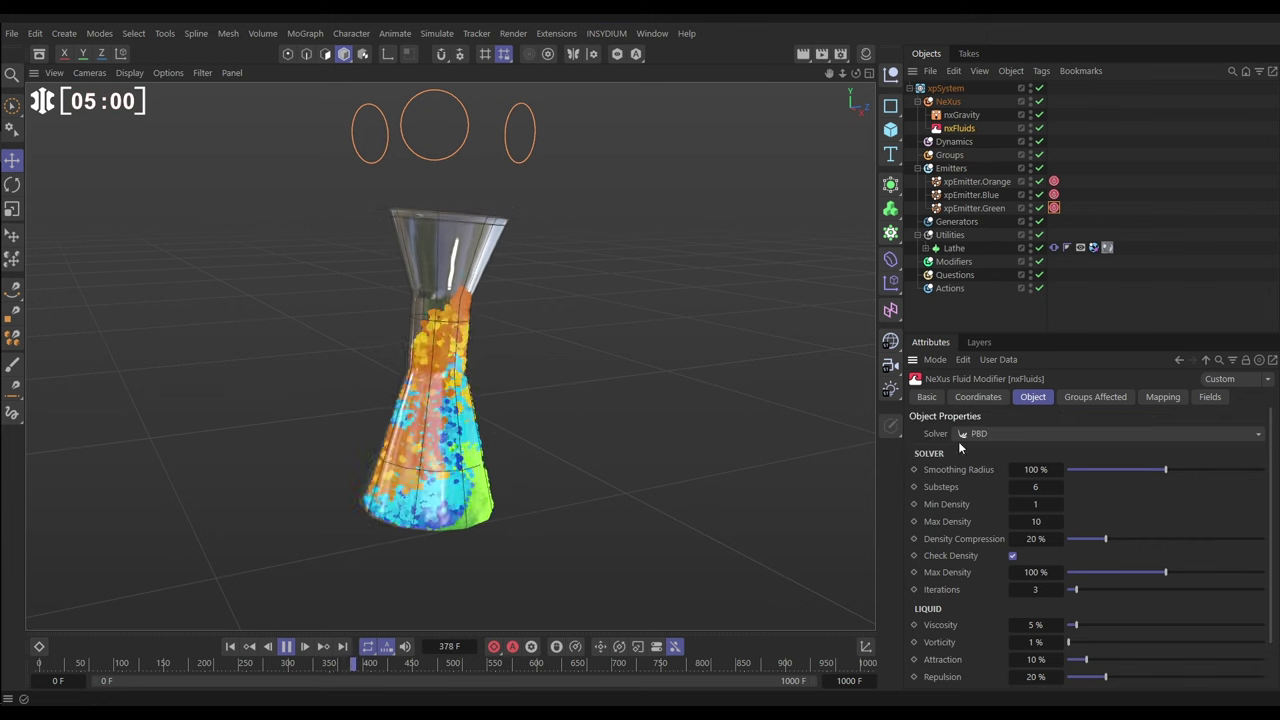